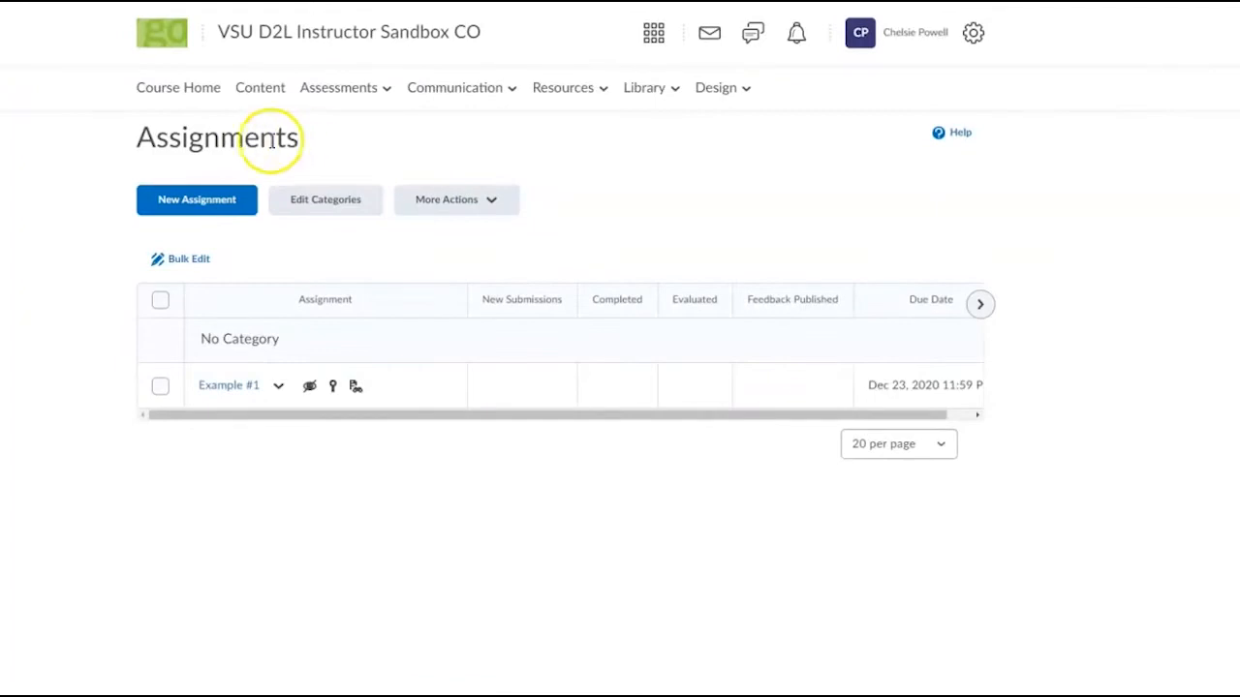
Step: Create a new assignment named Example #2, scored out of 100 points
click(193, 217)
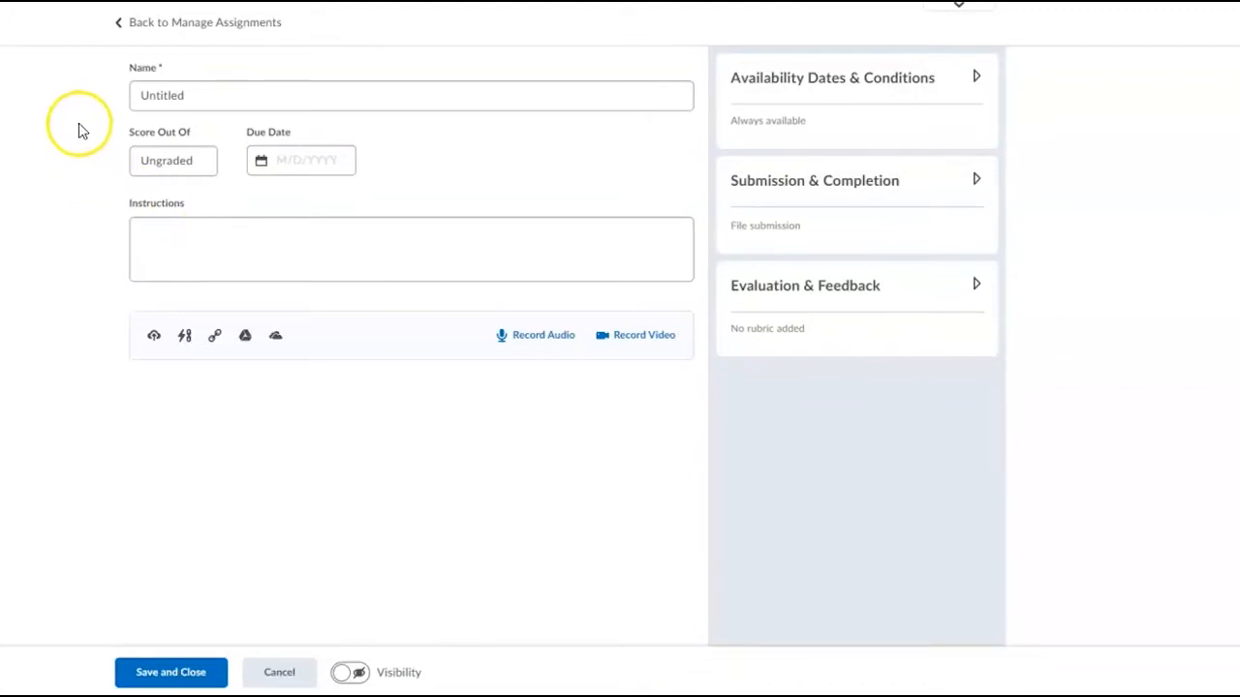
click(147, 97)
drag(193, 96, 124, 101)
text(Example #2)
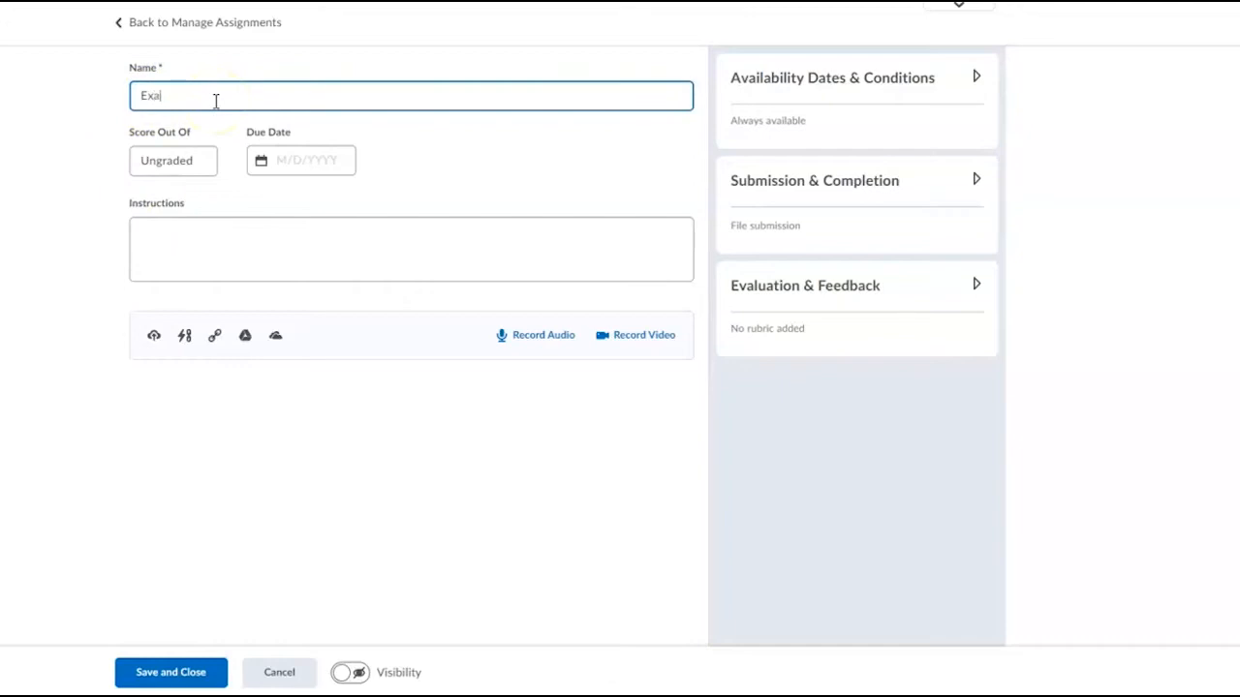
click(163, 159)
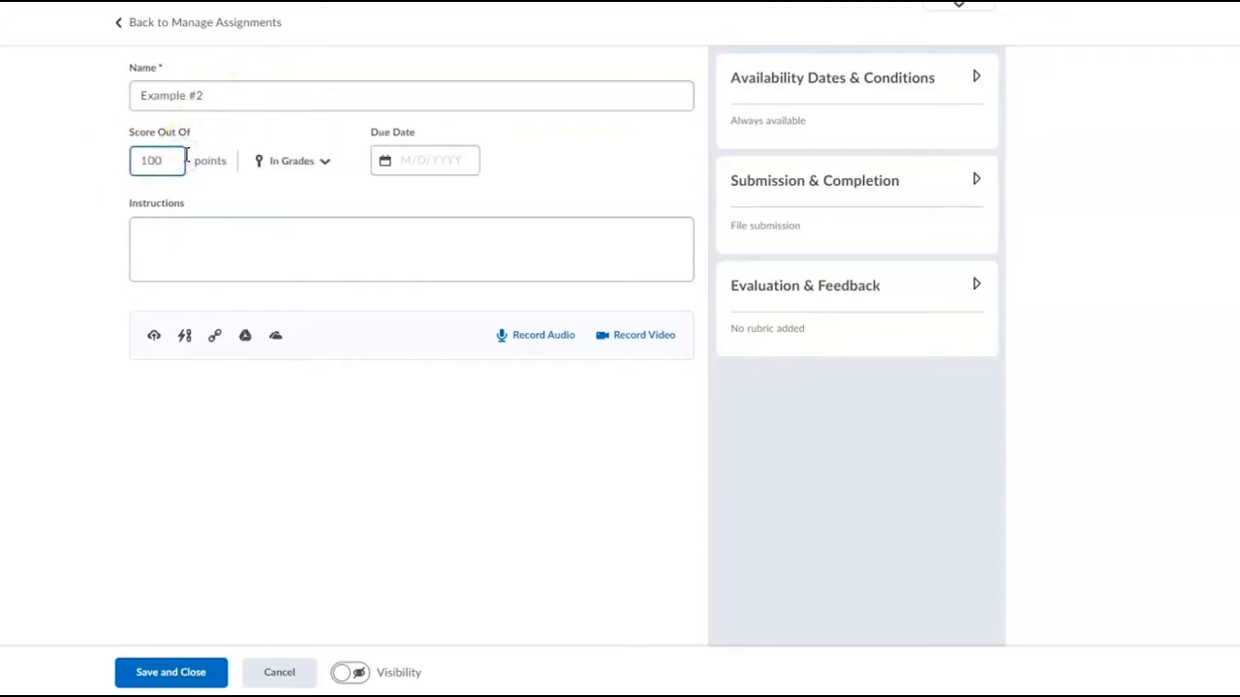
Step: Set the assignment's due date to 1/11/2021 at 11:59 PM
click(423, 160)
click(522, 213)
click(361, 346)
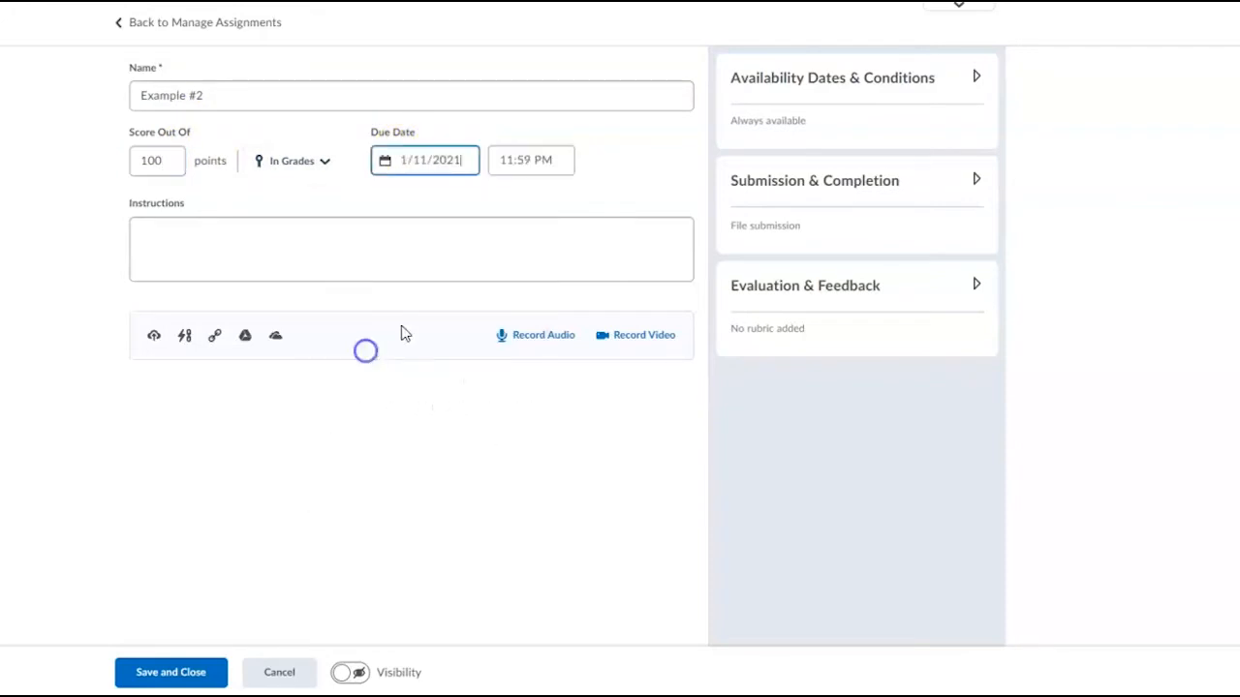
Step: Create and link a new 100-point grade item for the Example #2 assignment
click(319, 166)
click(324, 203)
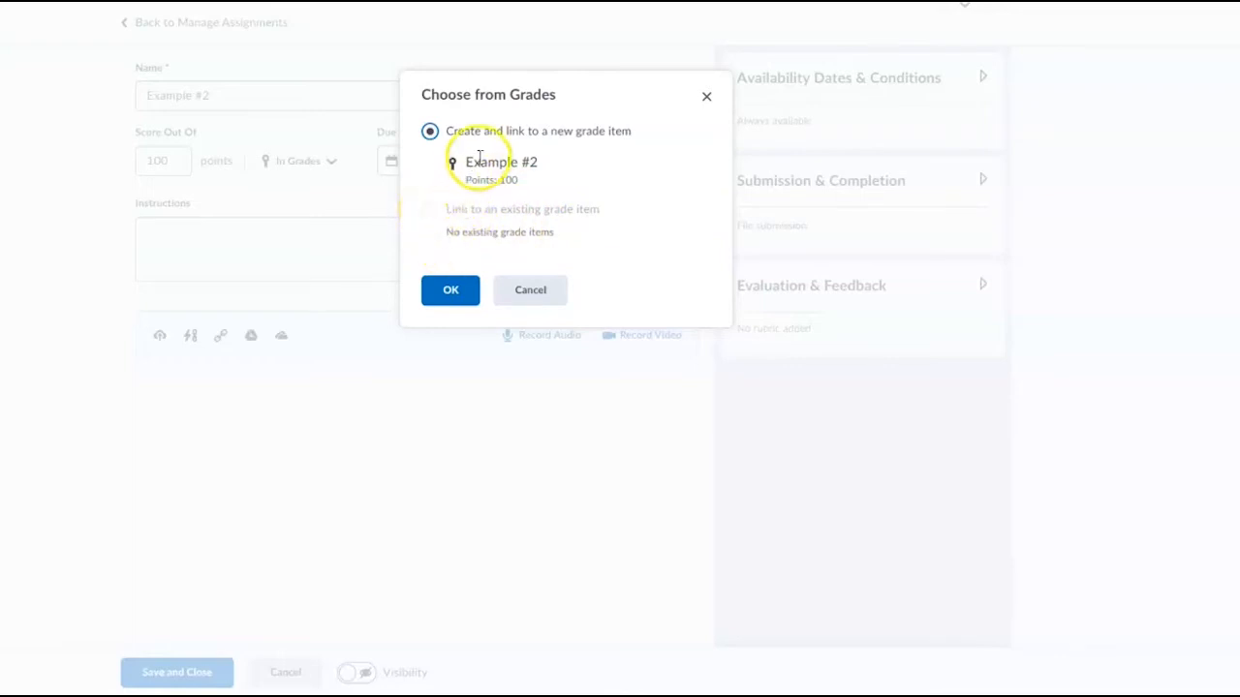
click(468, 281)
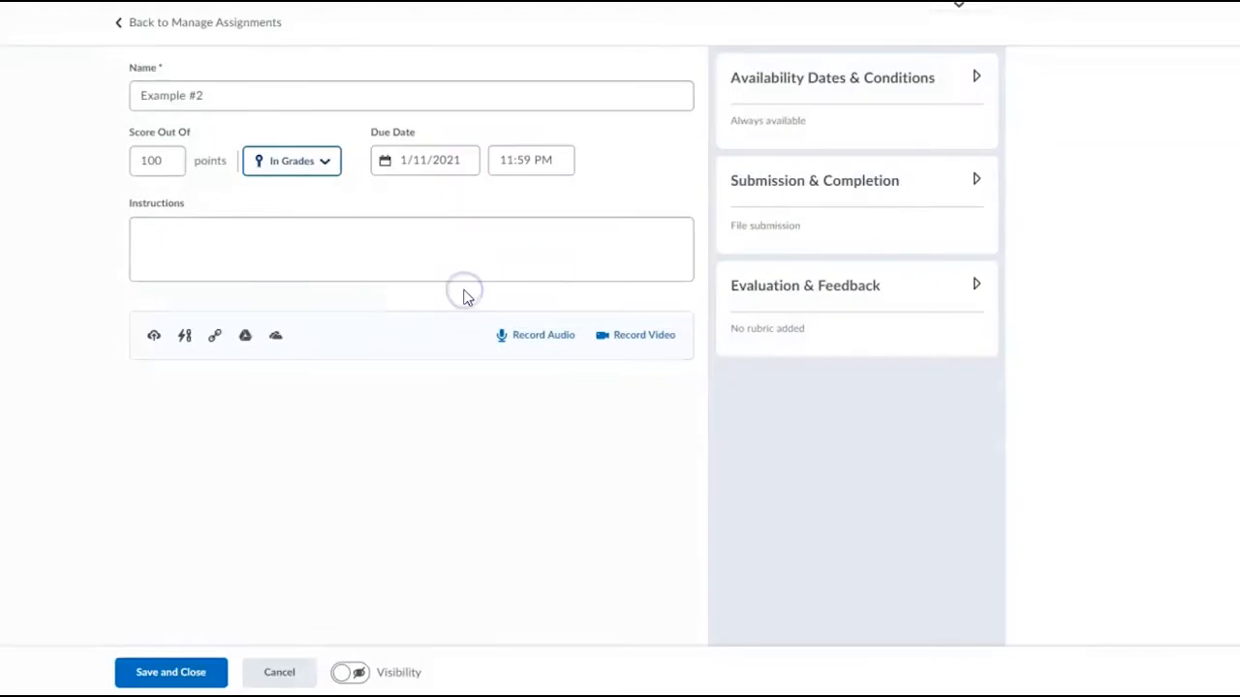
Step: Examine the instructions editor and the course materials offered for linking to an existing activity
click(201, 243)
click(152, 235)
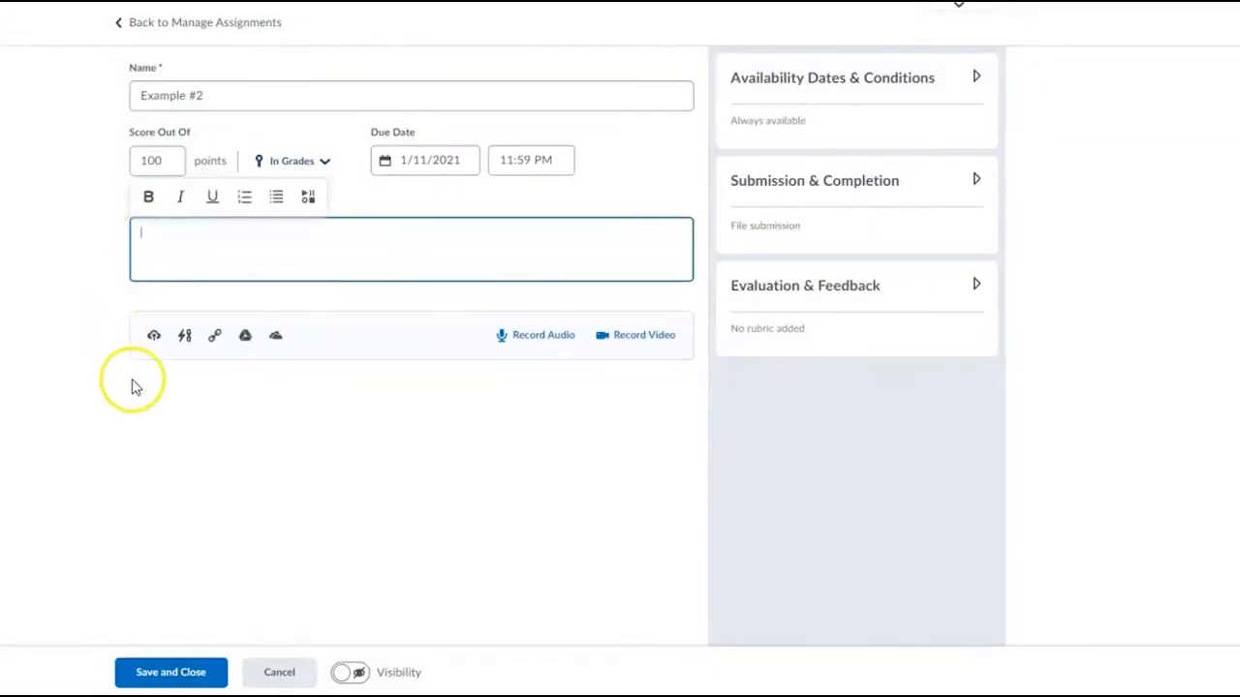
click(166, 415)
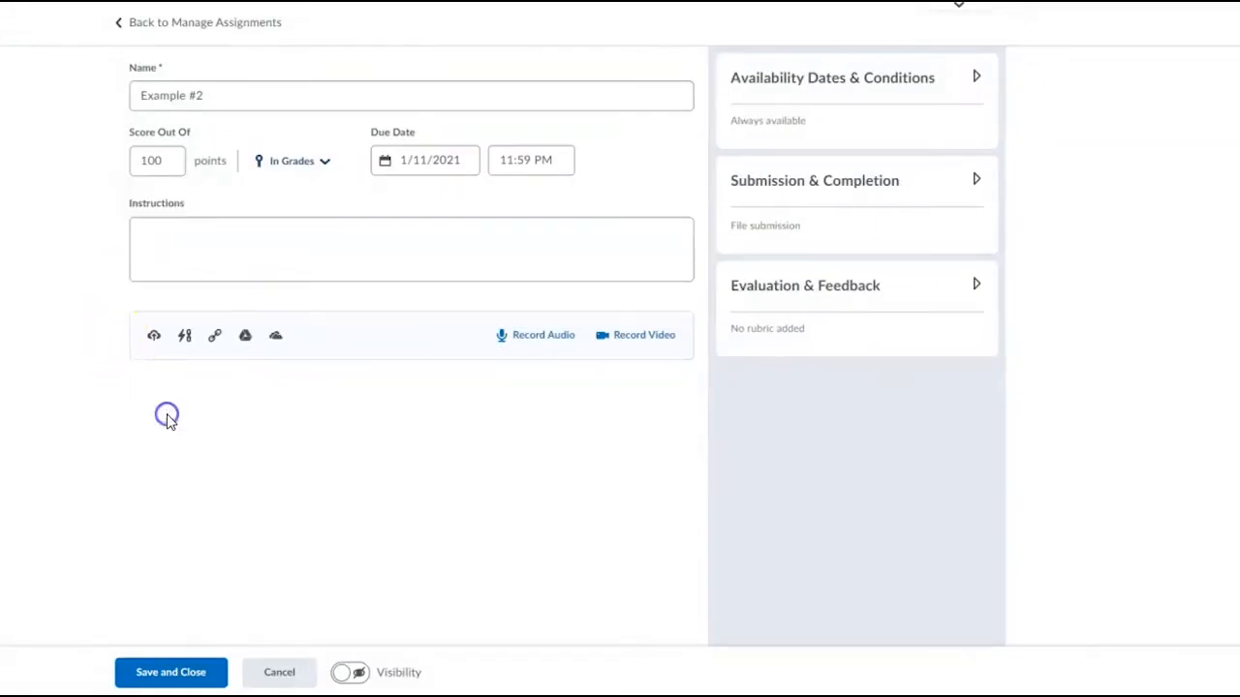
click(181, 345)
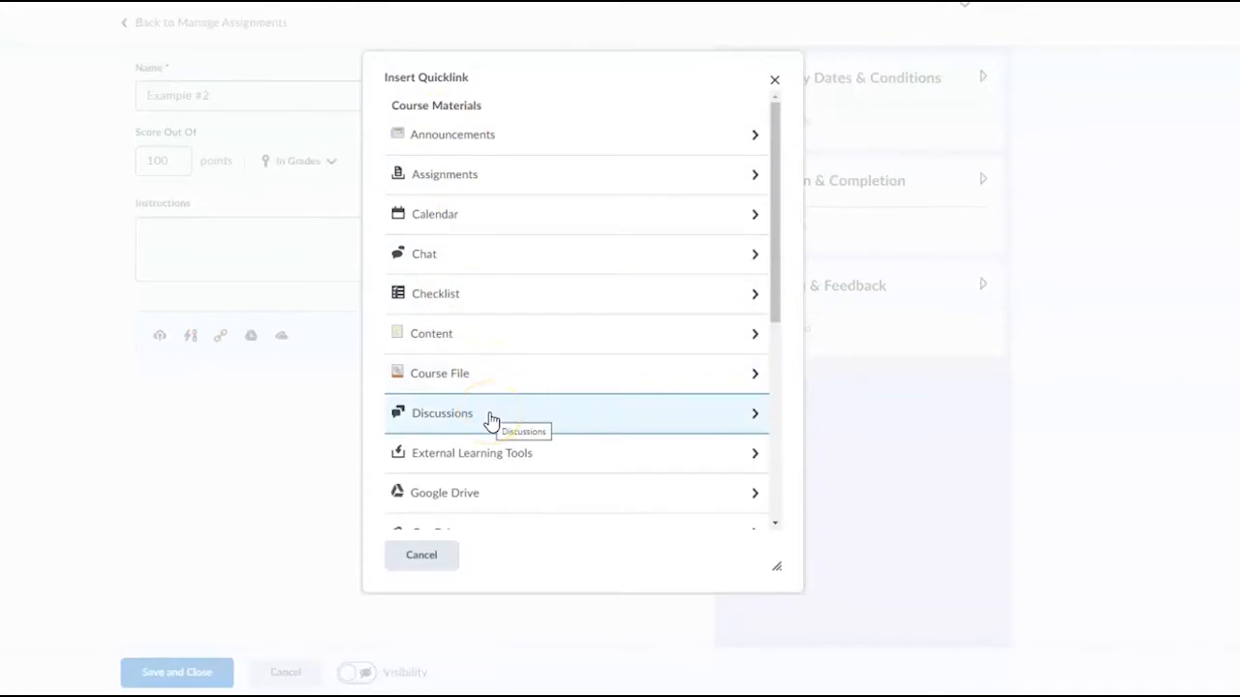
click(411, 560)
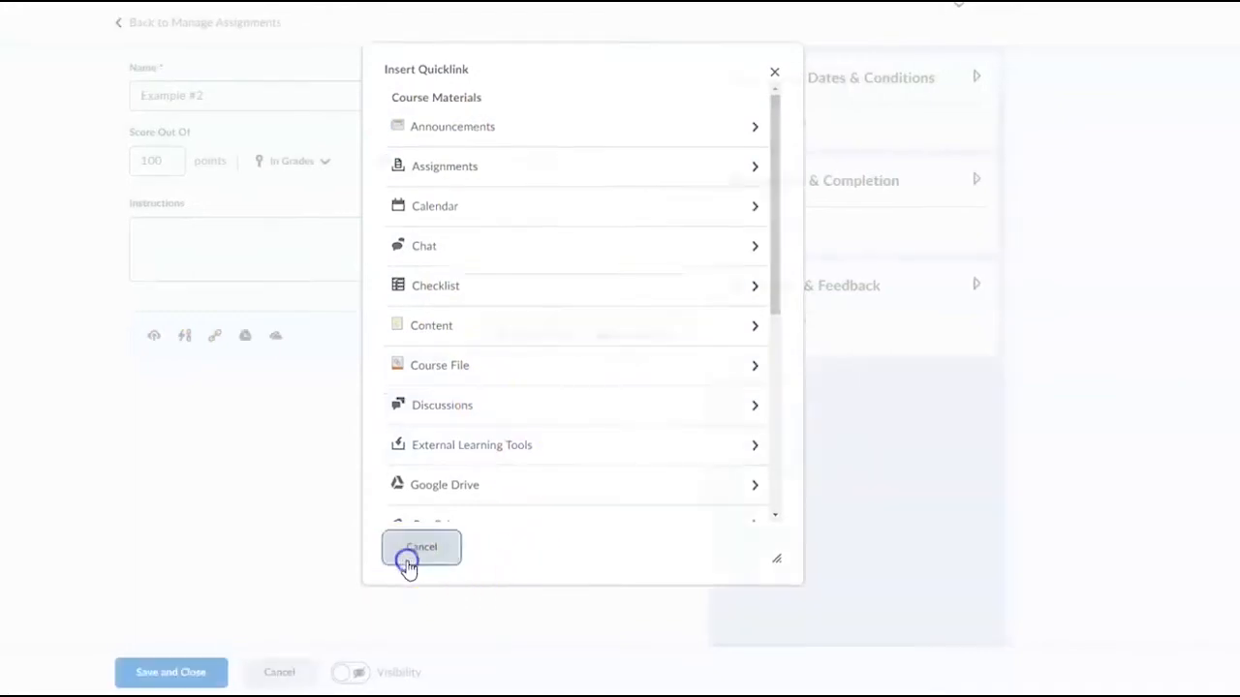
click(242, 344)
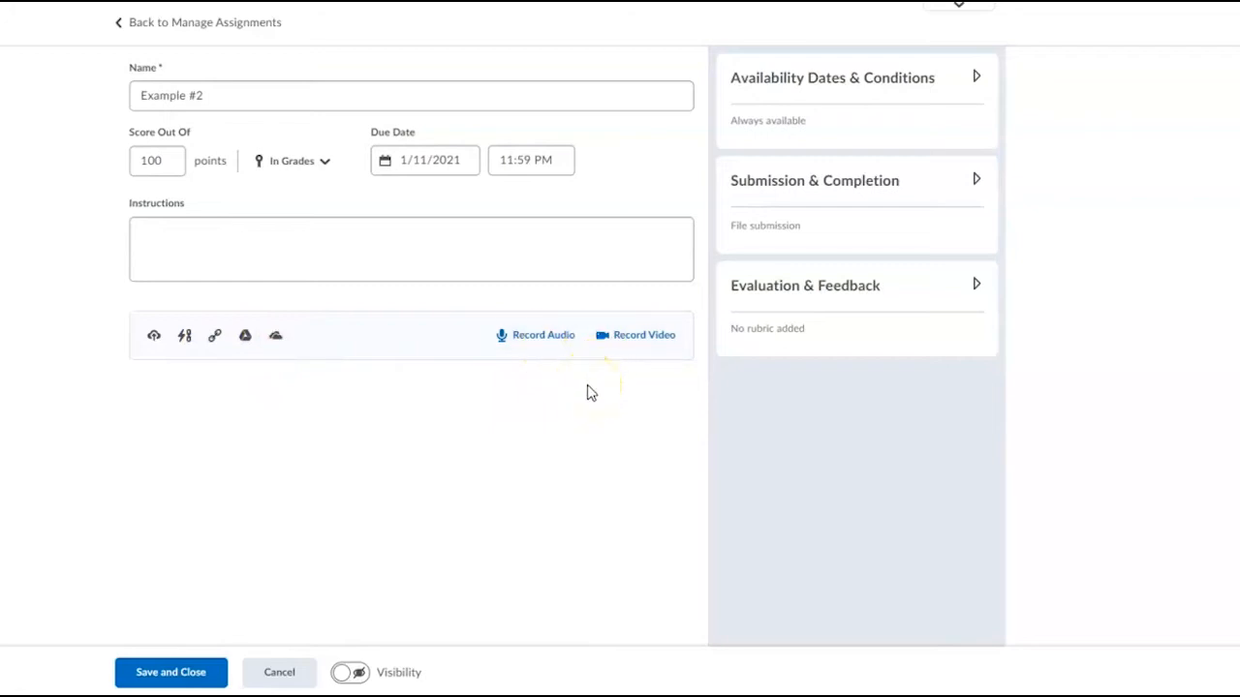
Step: Set the assignment's availability start date to 1/4/2021
click(977, 79)
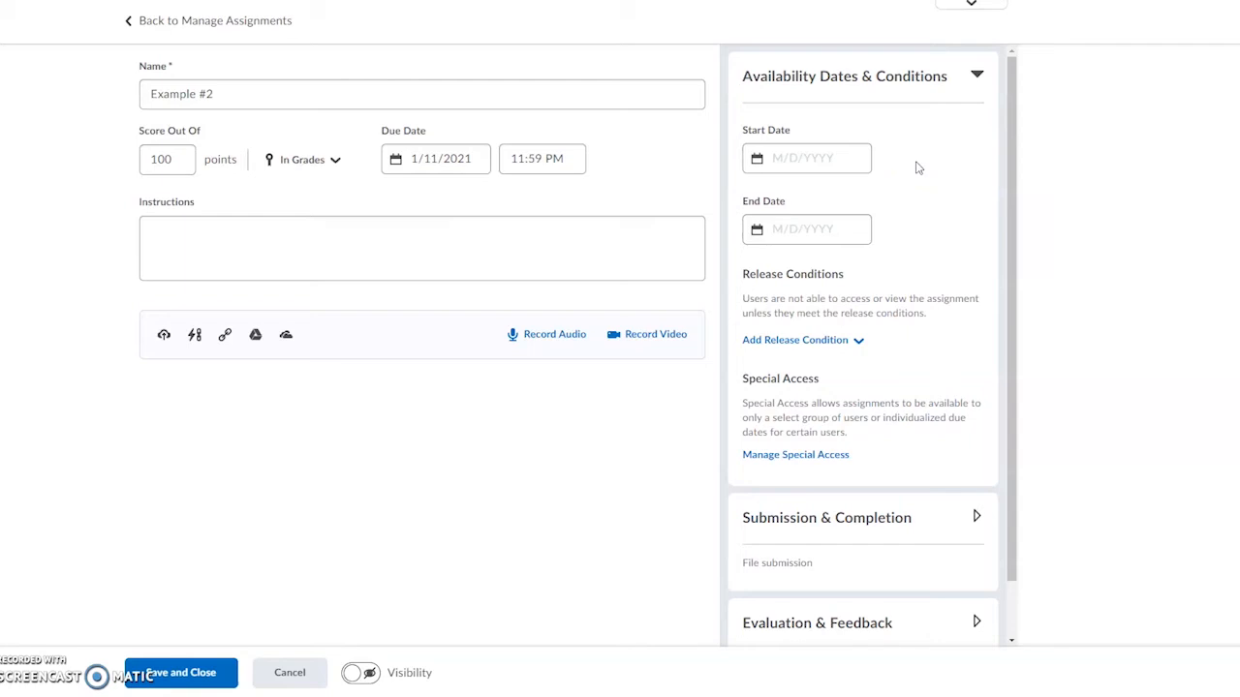
click(821, 158)
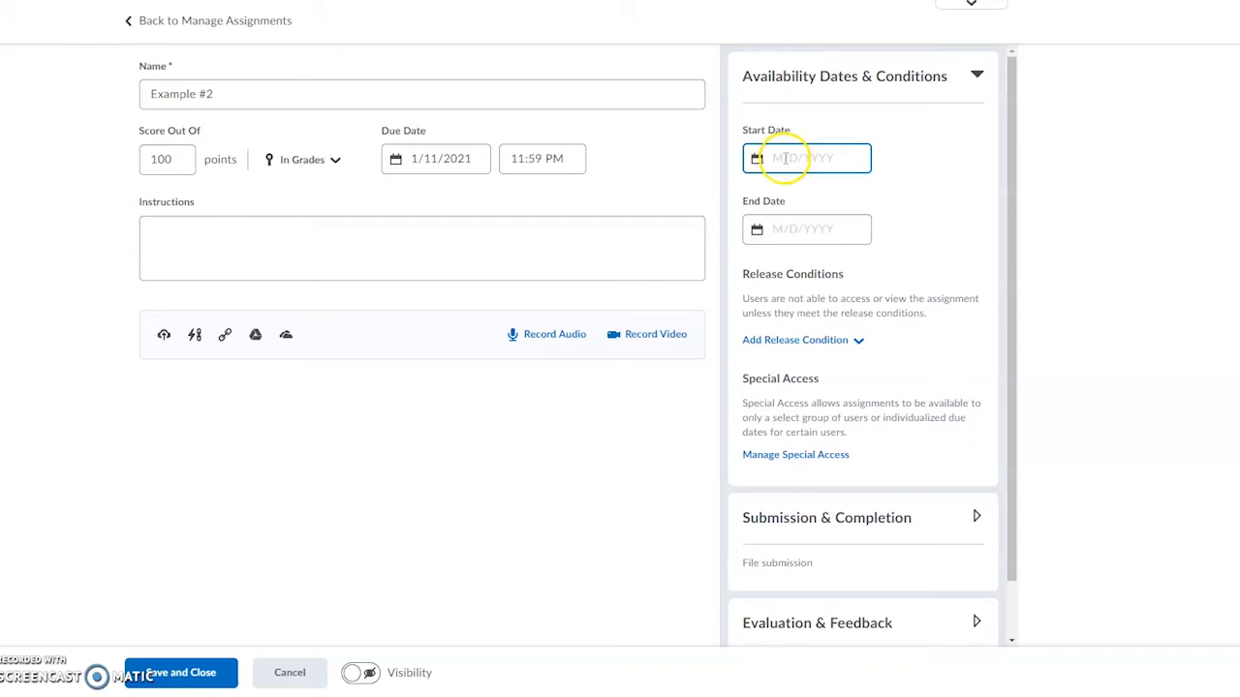
click(910, 165)
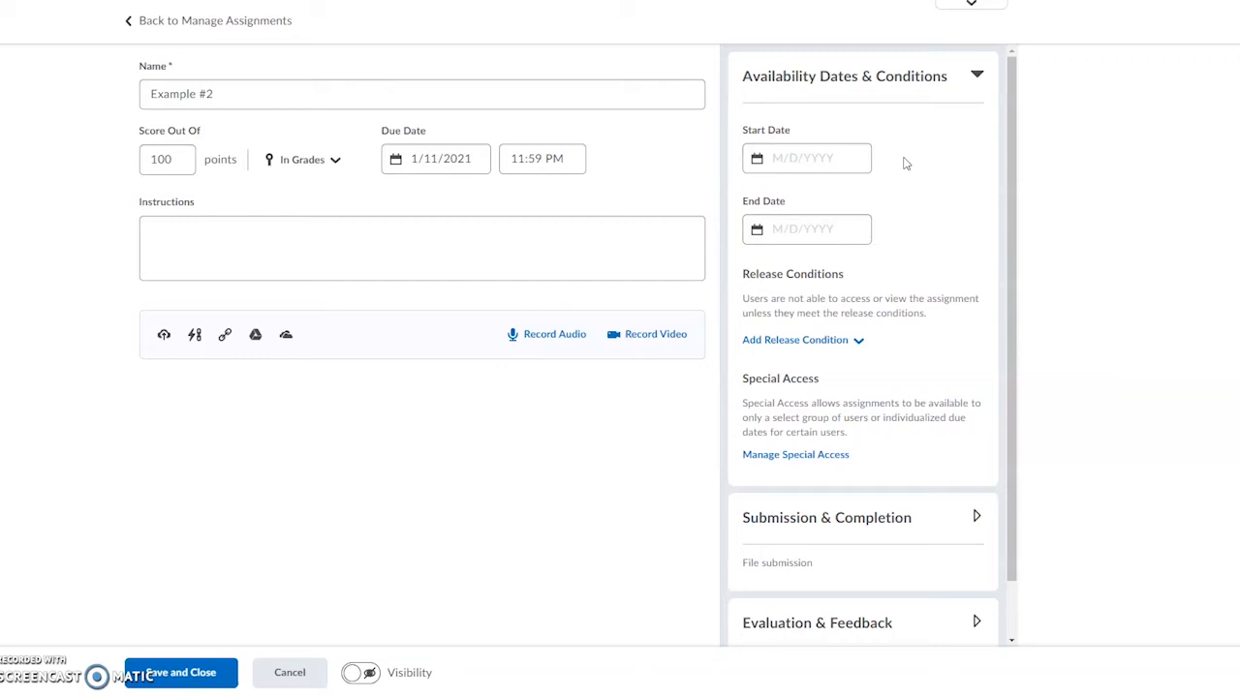
click(811, 154)
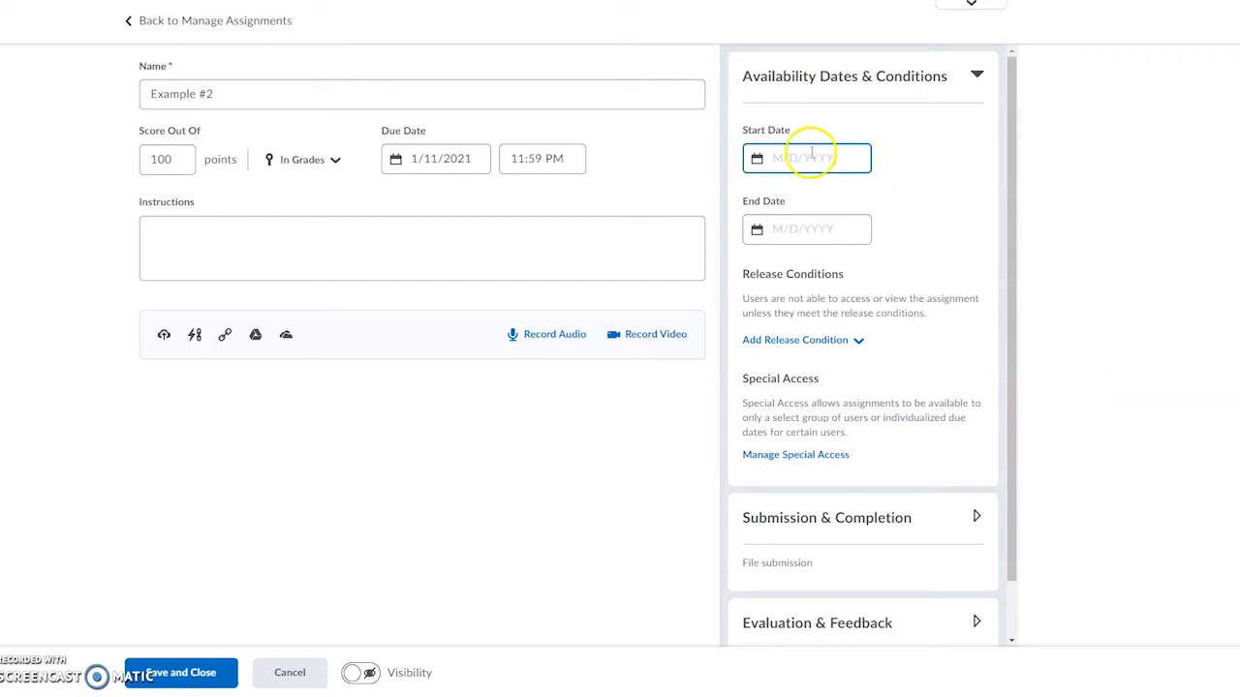
click(884, 174)
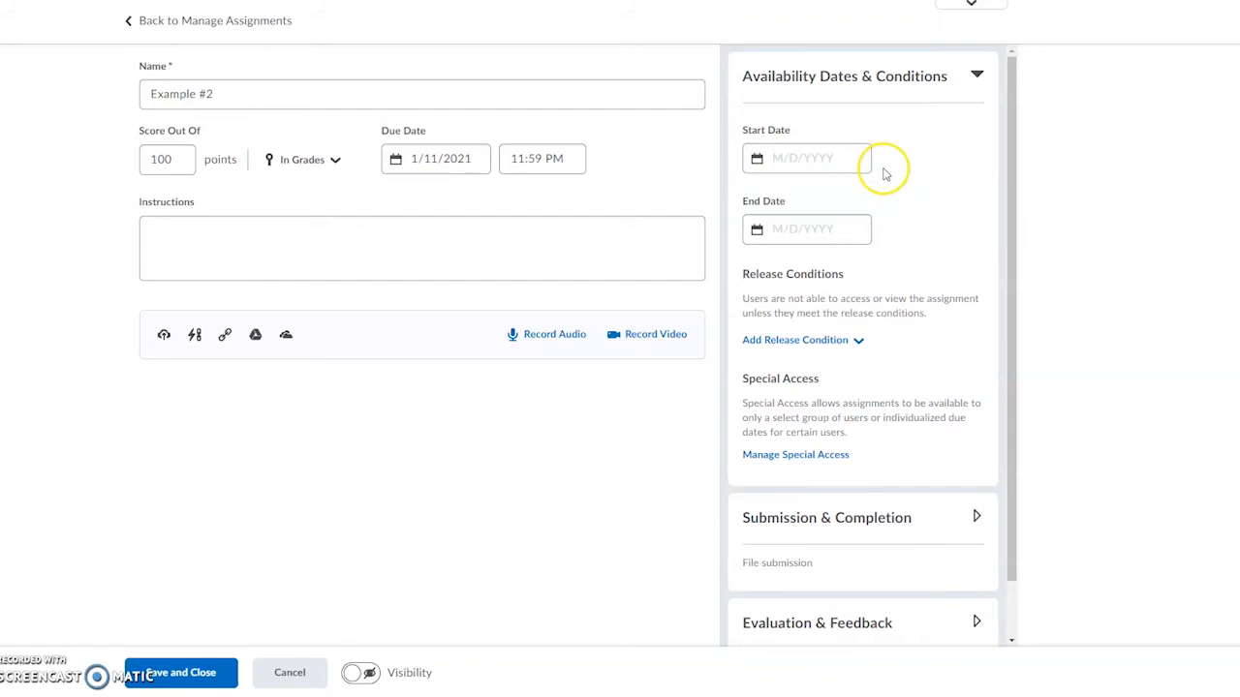
click(803, 158)
click(783, 157)
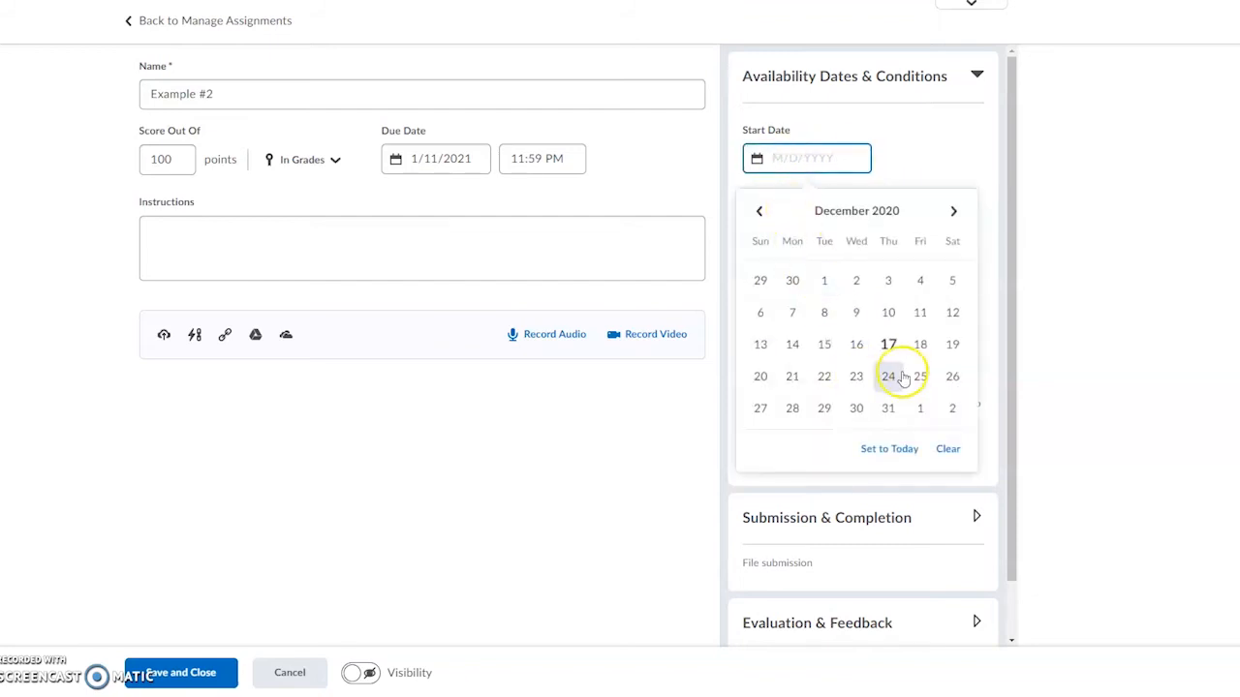
click(952, 213)
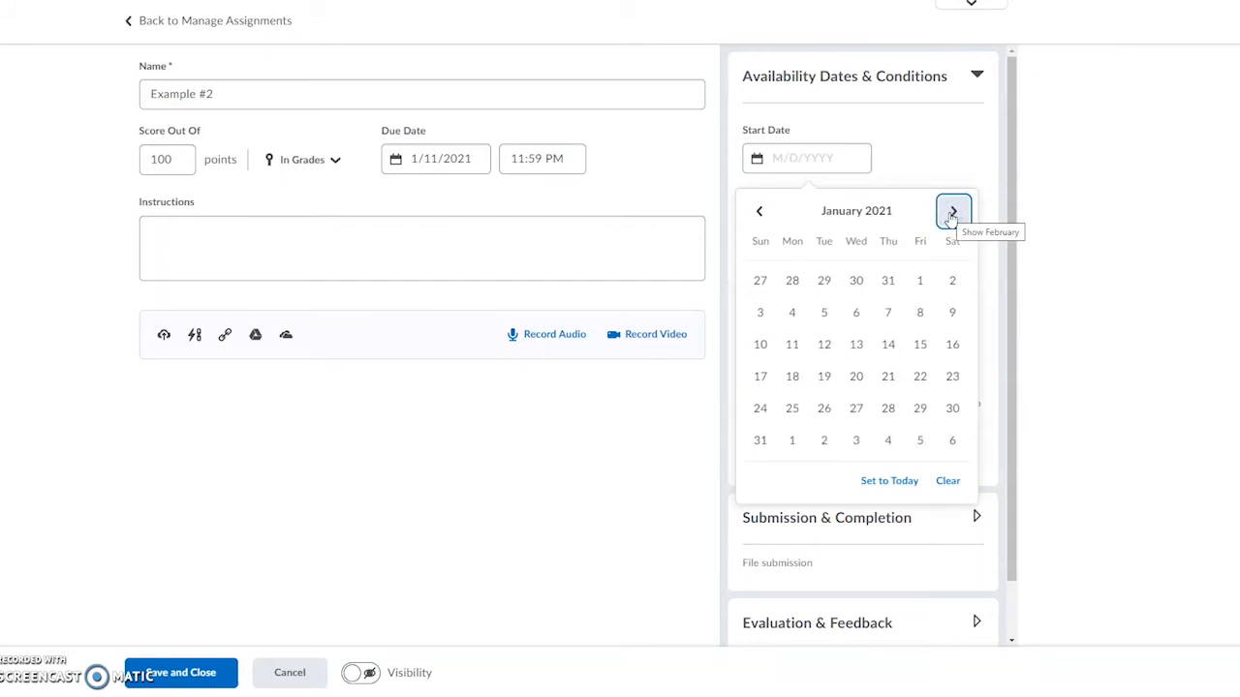
click(791, 311)
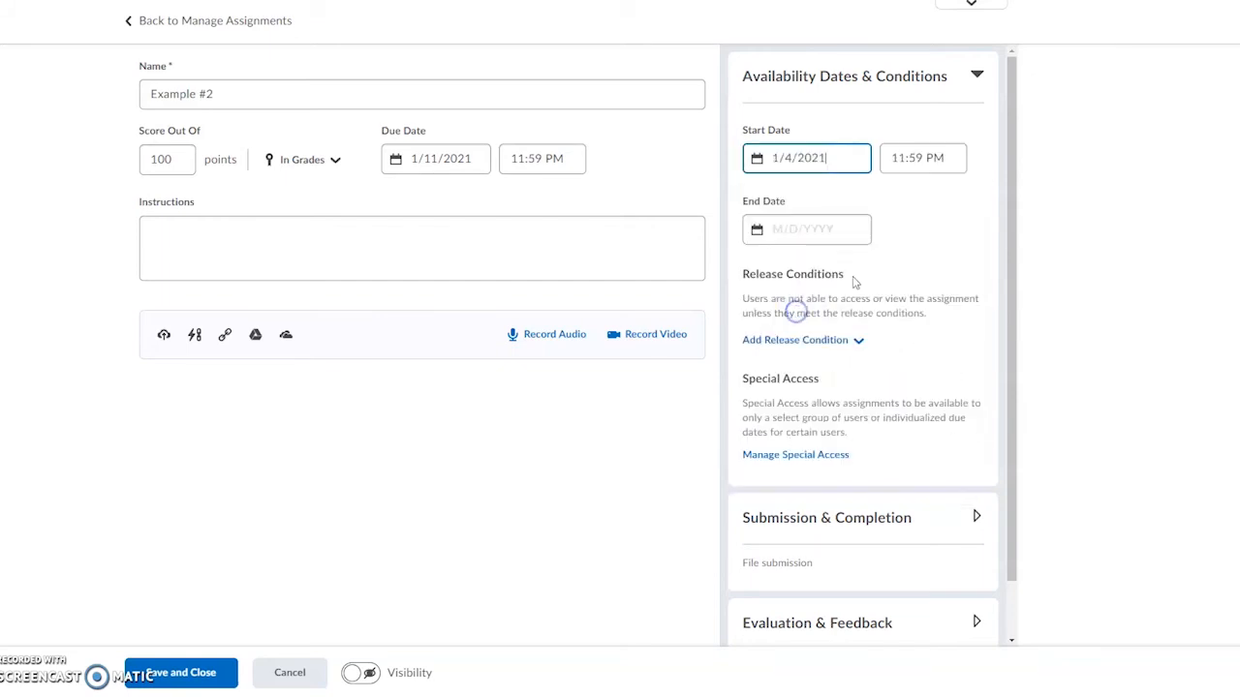
Step: Set the assignment's availability end date to 1/11/2021 and change it to 1/13/2021
click(808, 229)
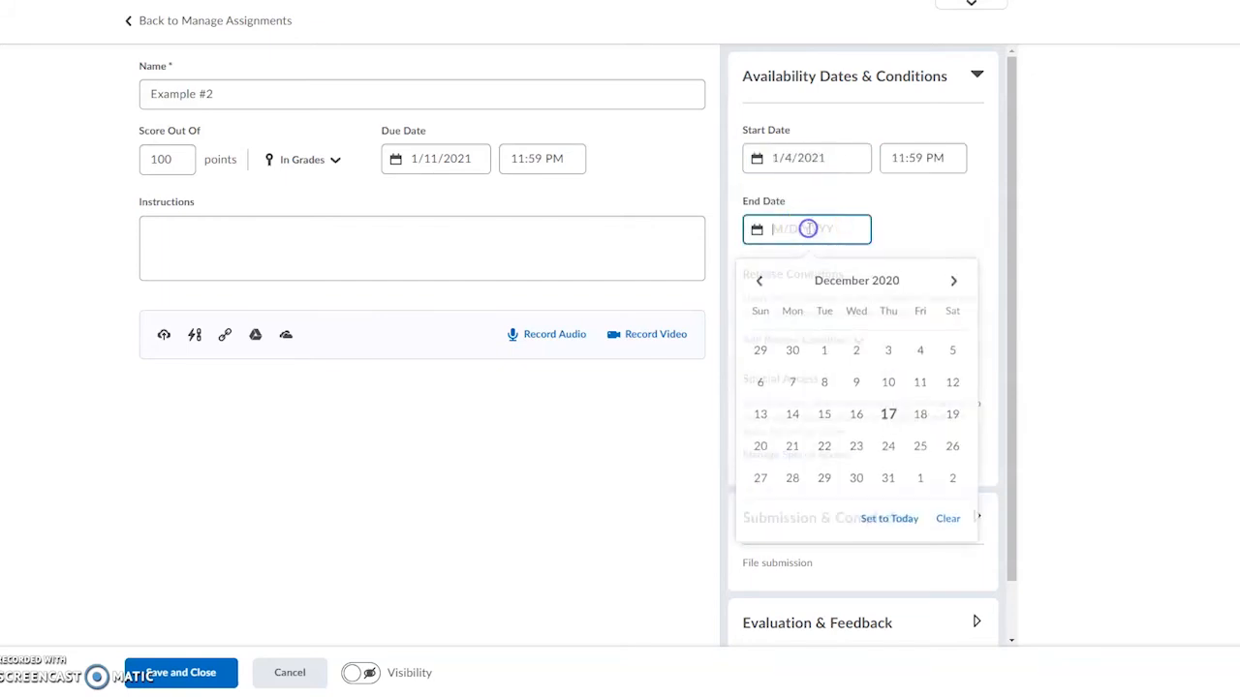
click(953, 281)
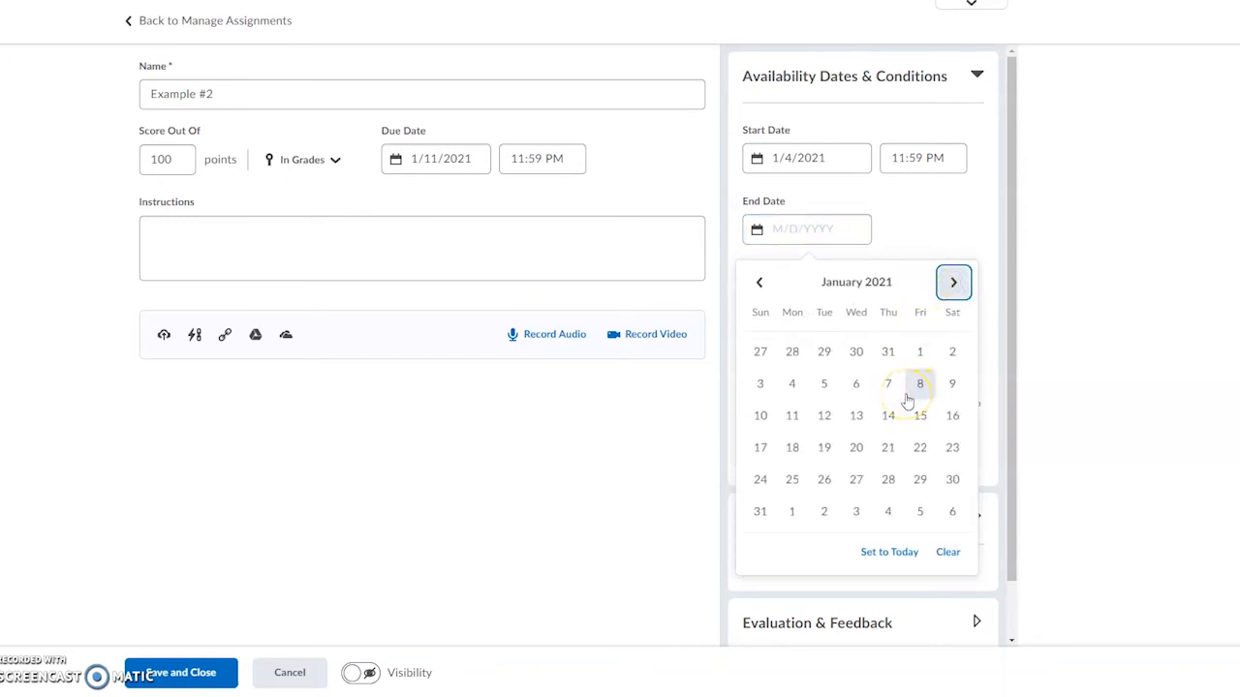
click(792, 415)
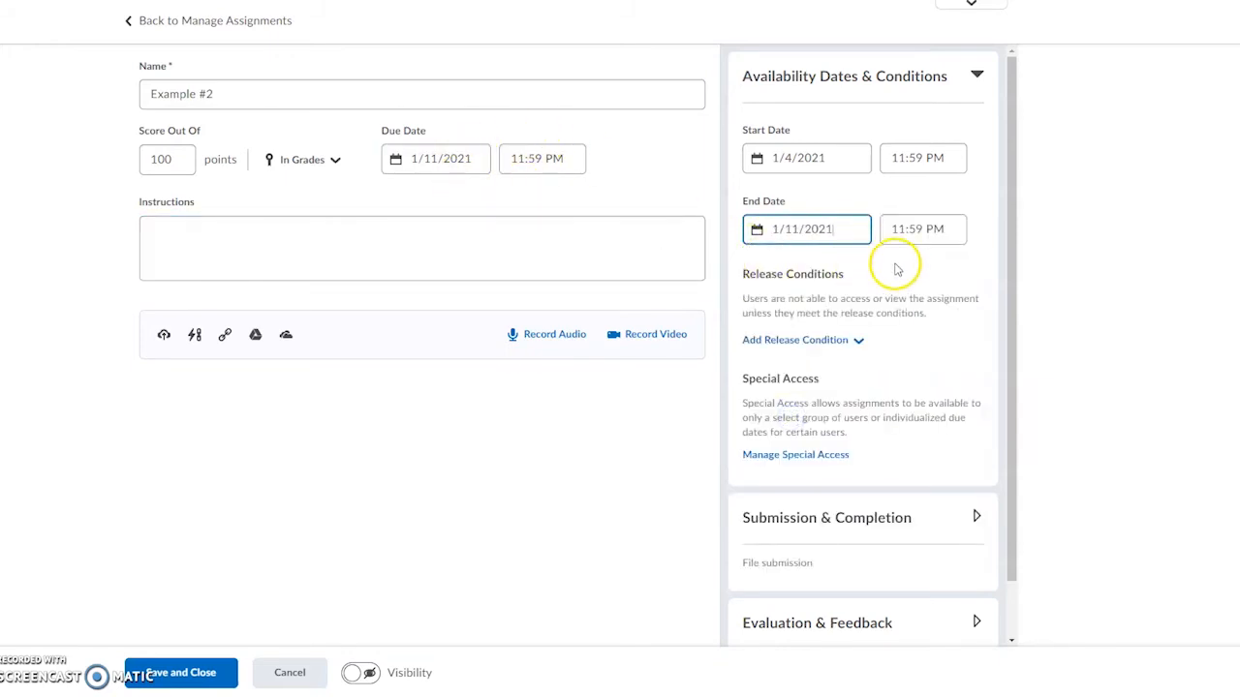
click(847, 230)
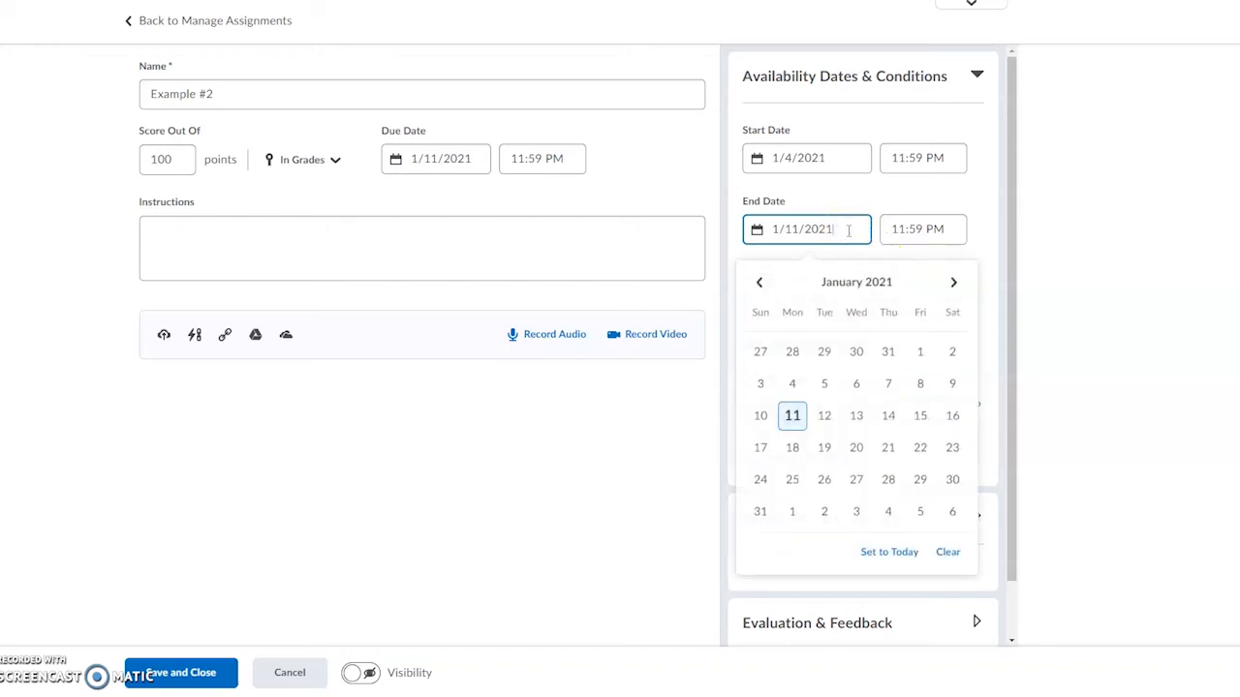
click(856, 416)
click(877, 266)
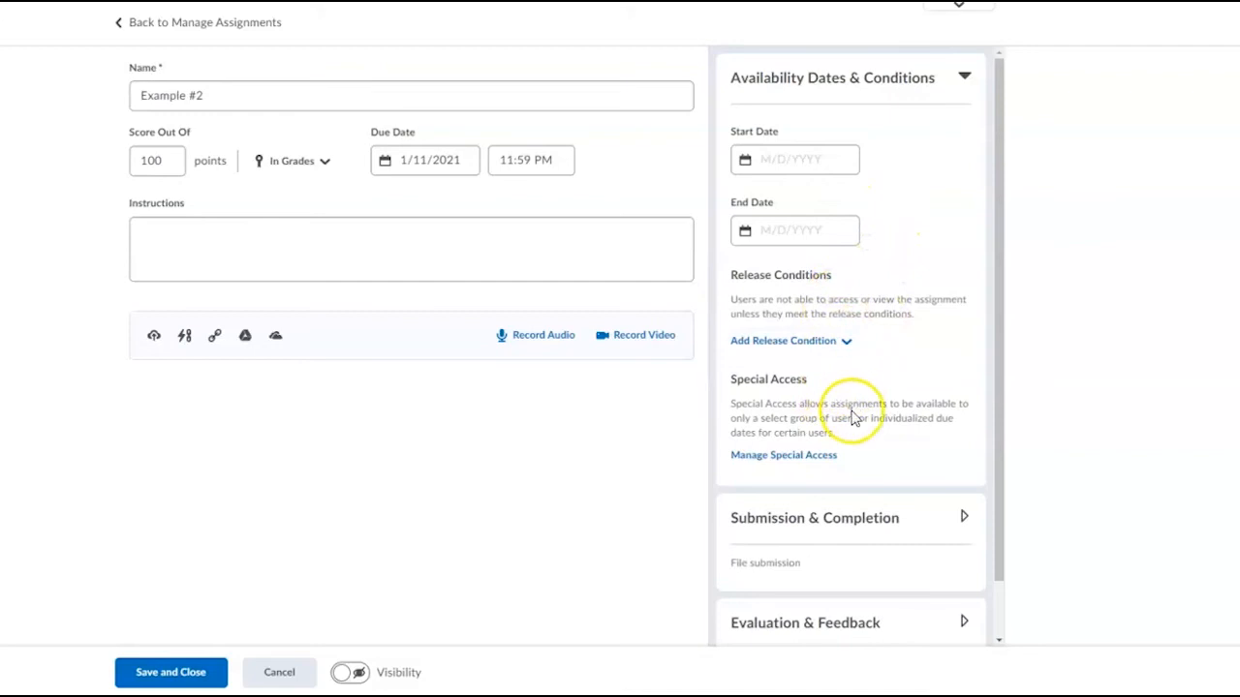
click(963, 77)
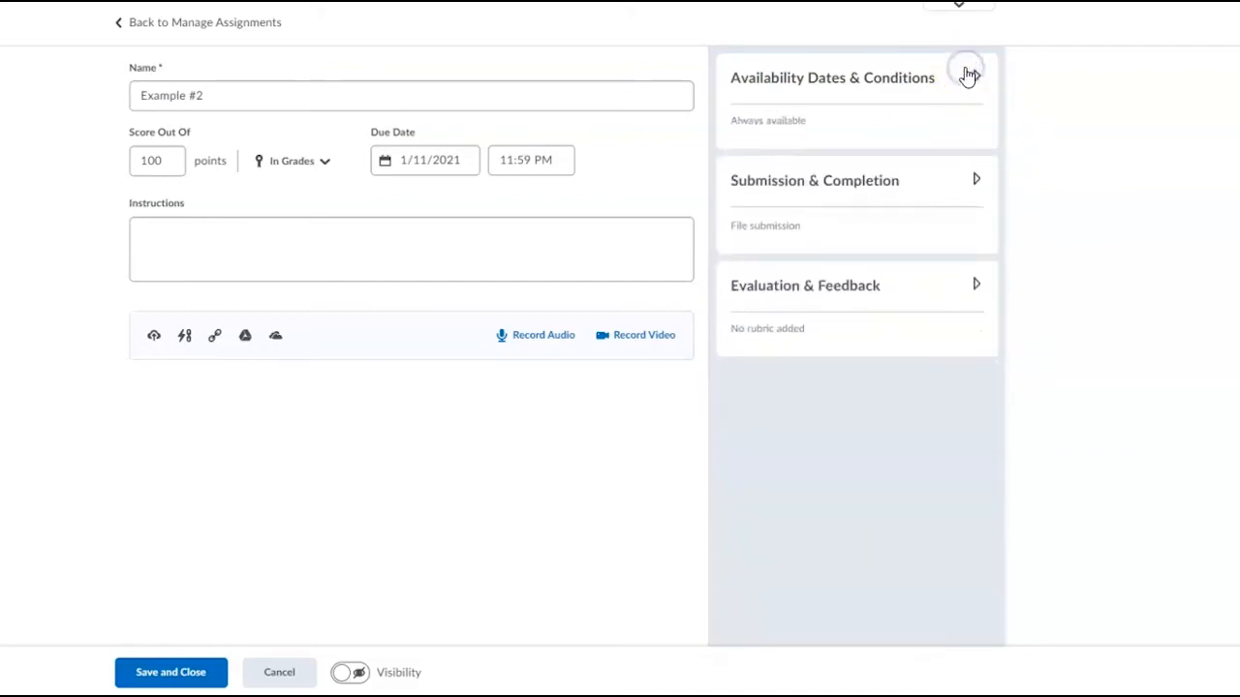
Step: Choose File submission as the submission type and review the file limits, submission rules and notification settings
click(977, 184)
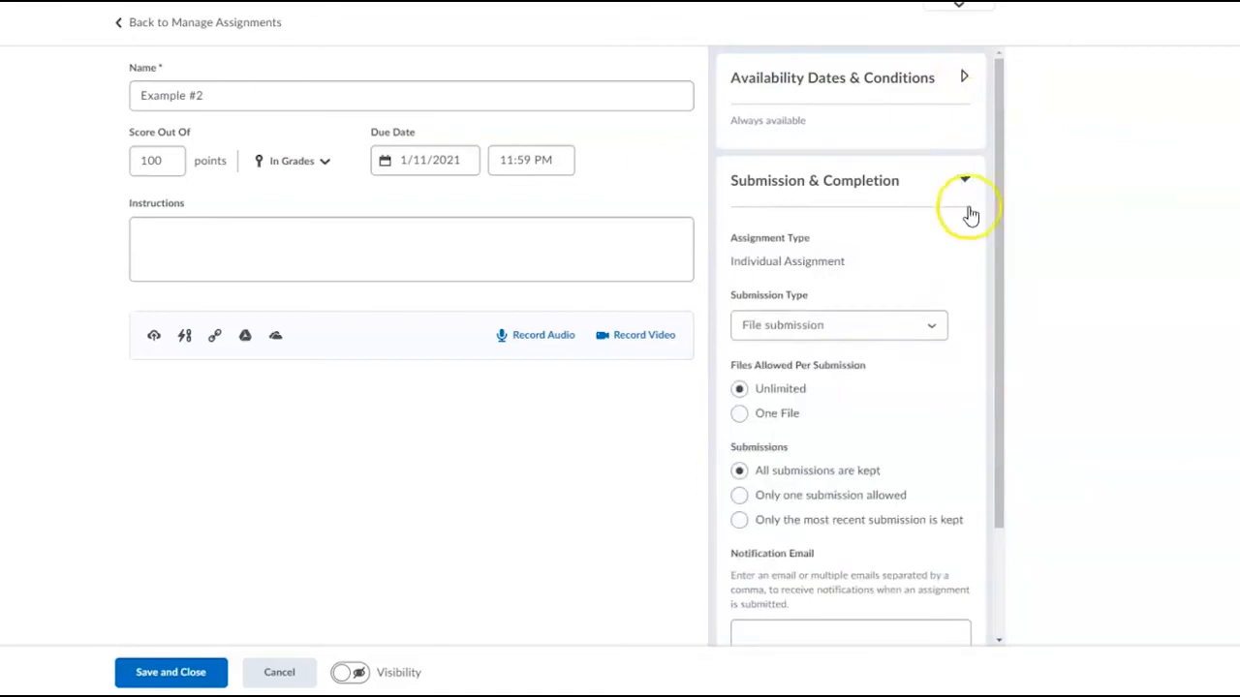
click(853, 326)
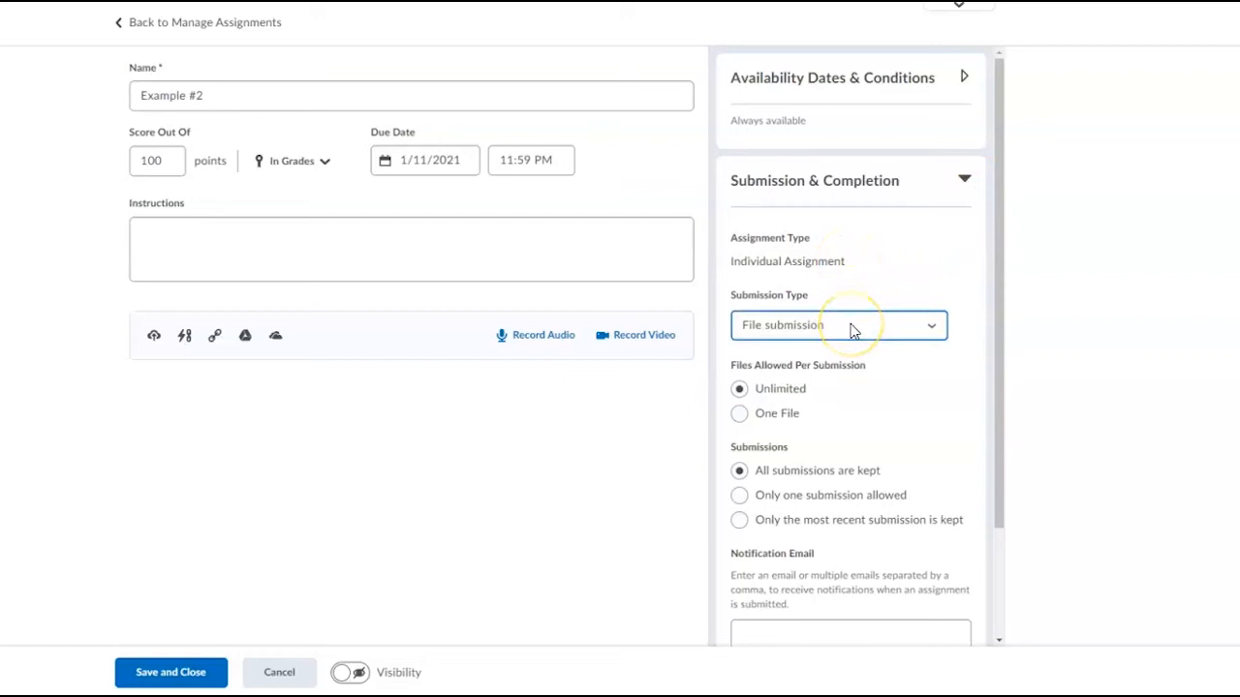
click(852, 328)
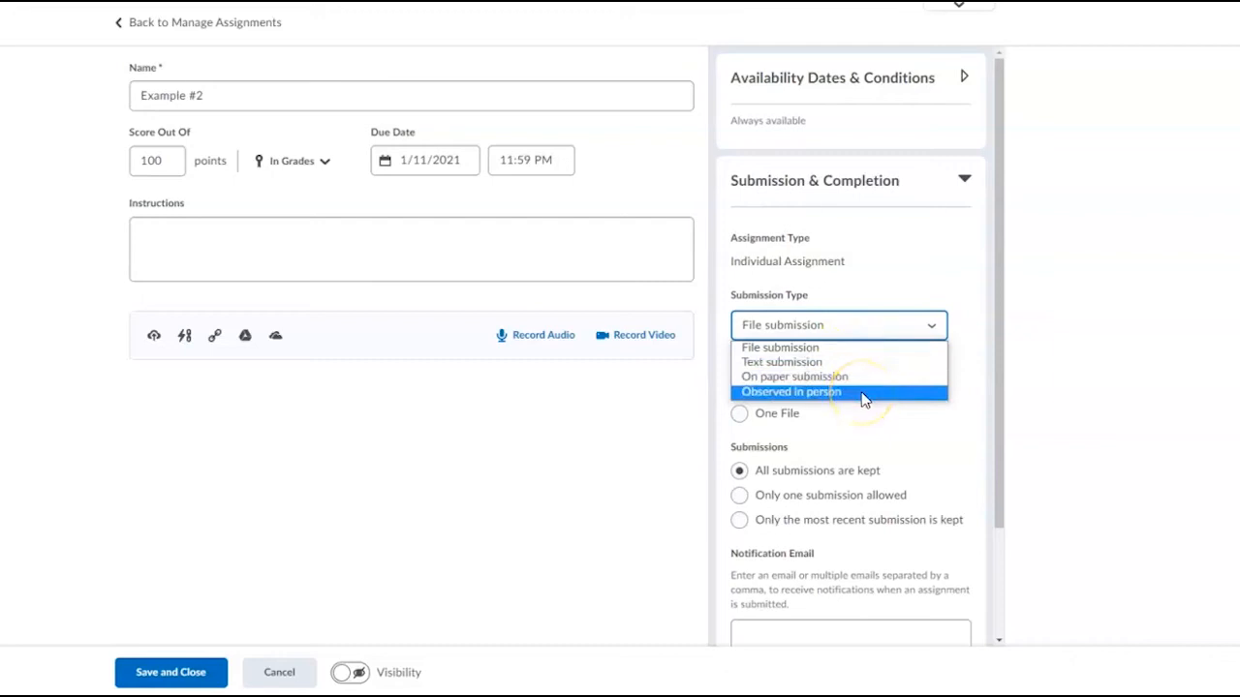
click(852, 349)
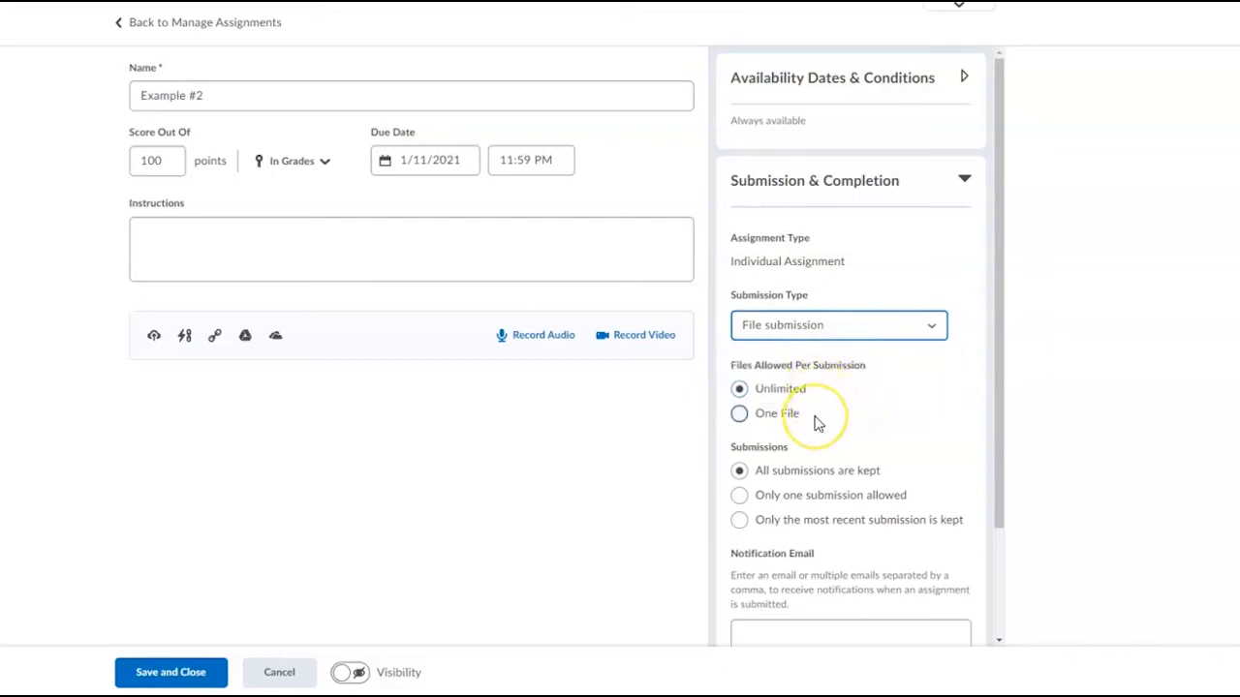
scroll(817, 424, down, 2)
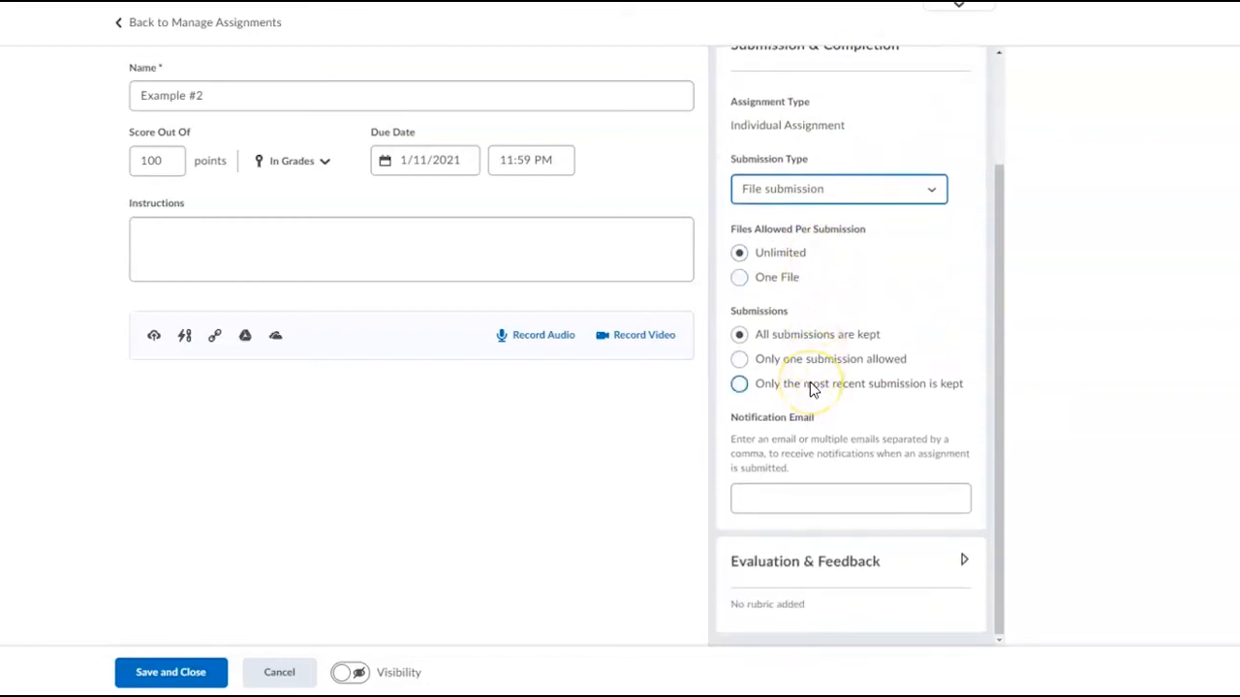
scroll(809, 385, up, 3)
click(967, 177)
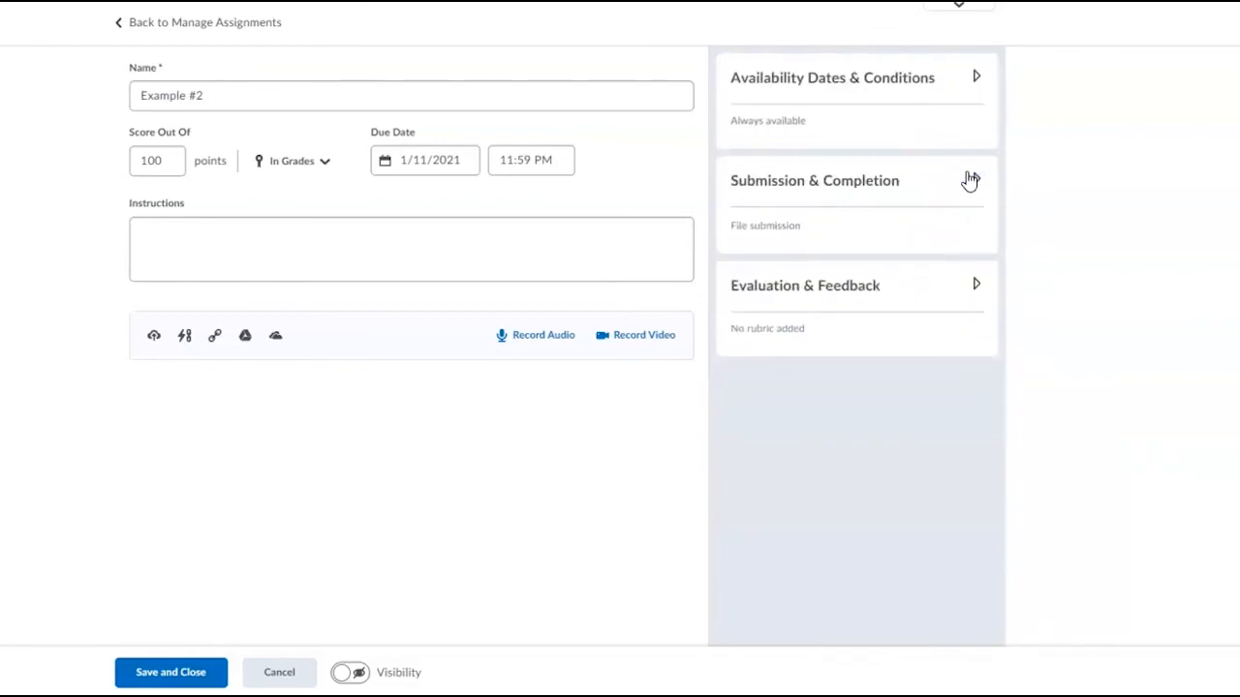
Step: Examine the evaluation and feedback options for rubrics, learning objectives and annotation tools, including the Turnitin integration settings
click(975, 284)
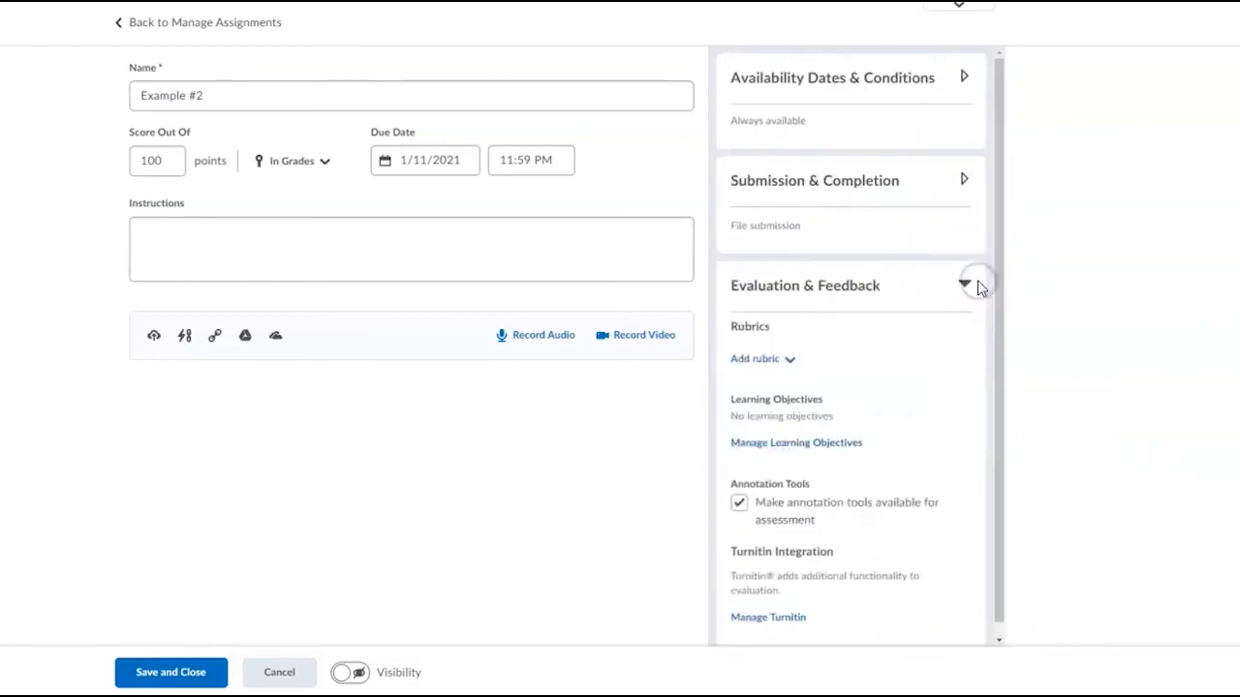
click(780, 374)
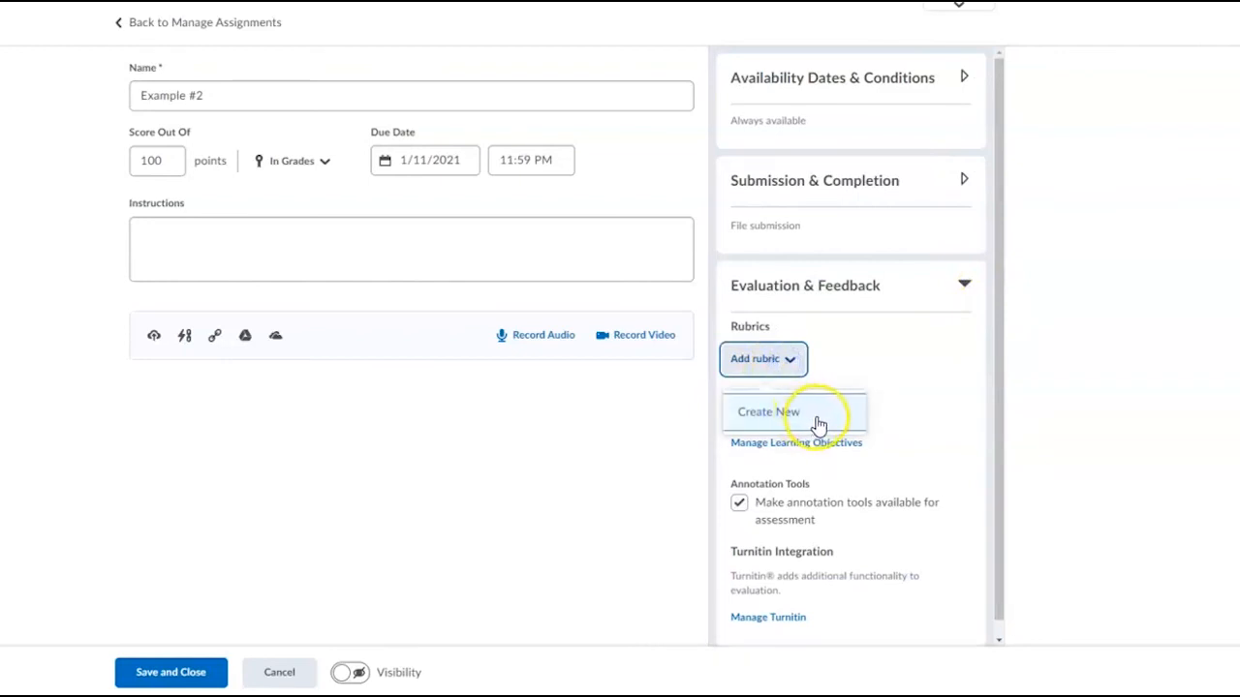
click(843, 341)
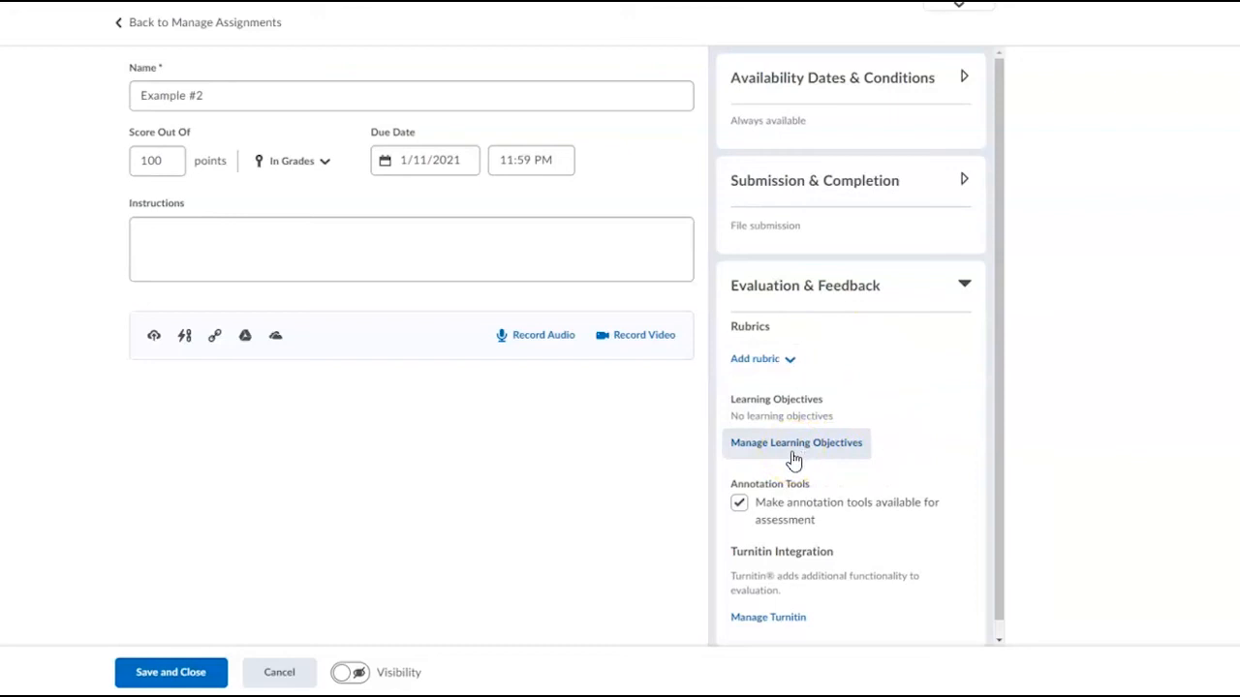
scroll(793, 459, down, 1)
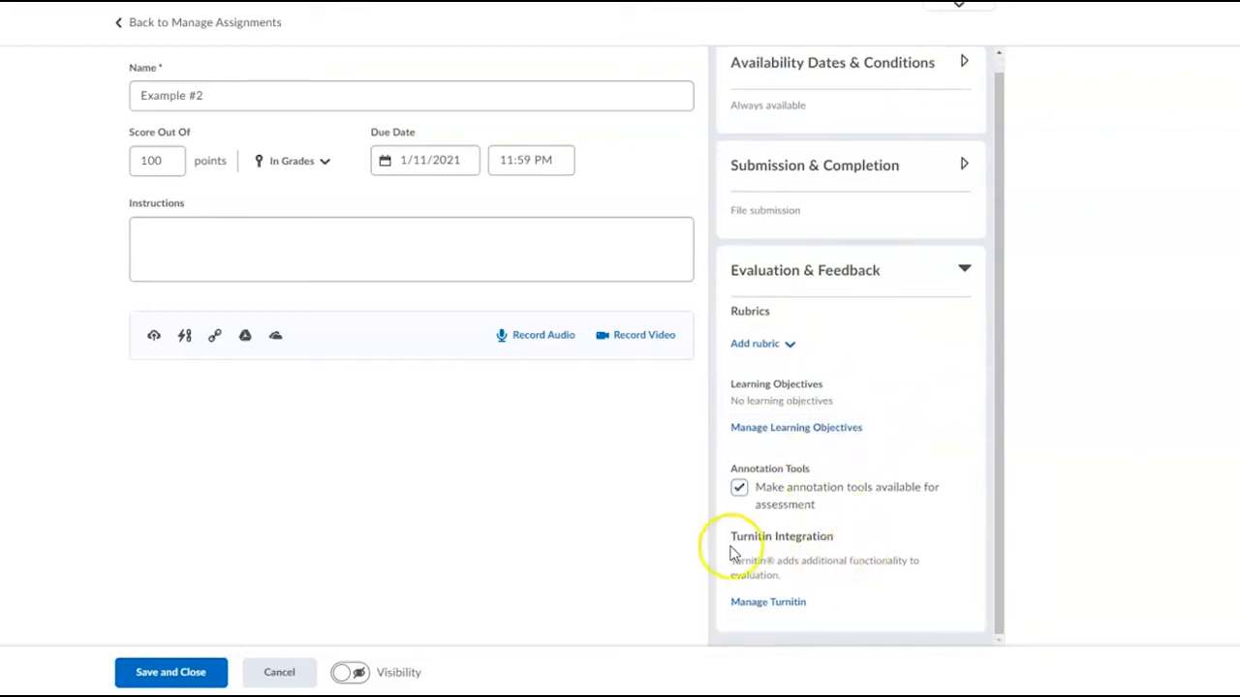
click(744, 605)
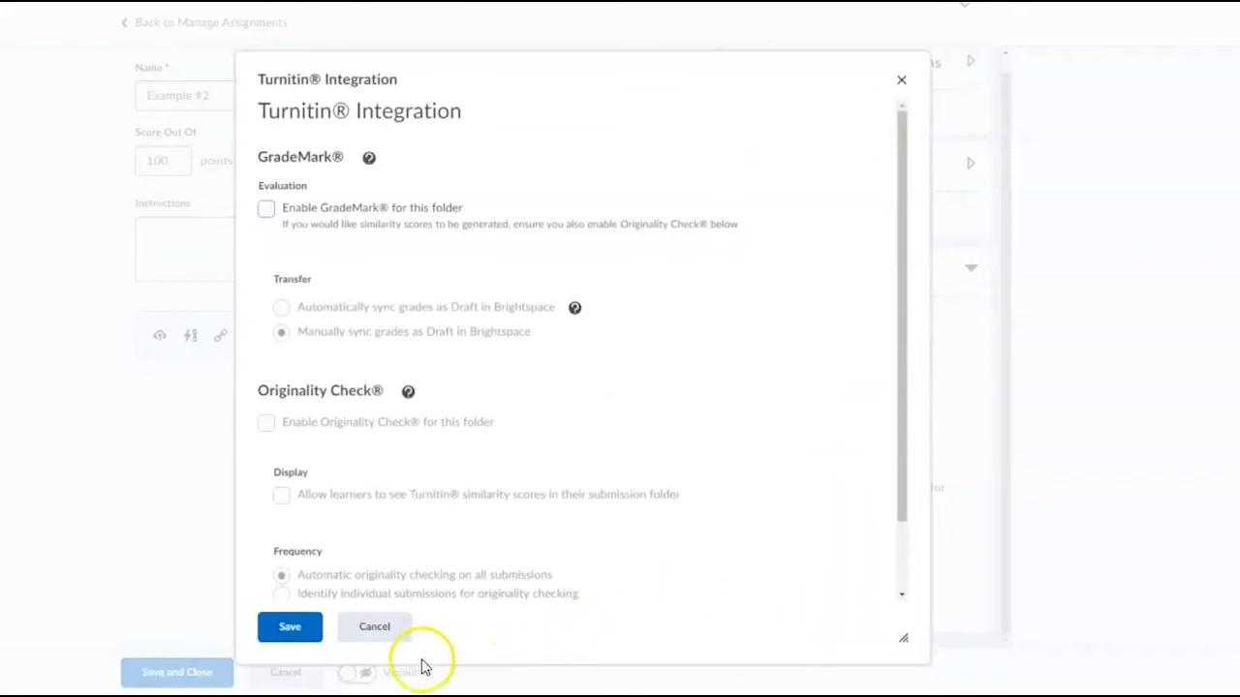
click(377, 630)
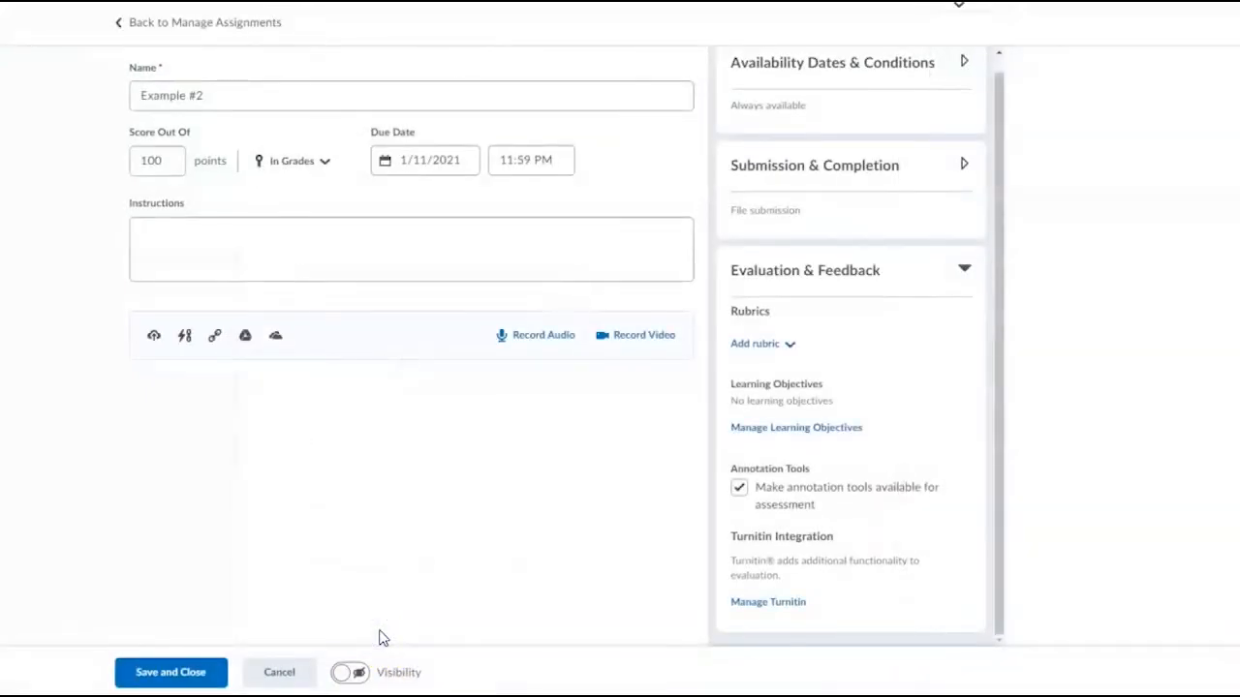
Step: Save and close the assignment, and make Example #2 visible to users in the assignments list
click(212, 681)
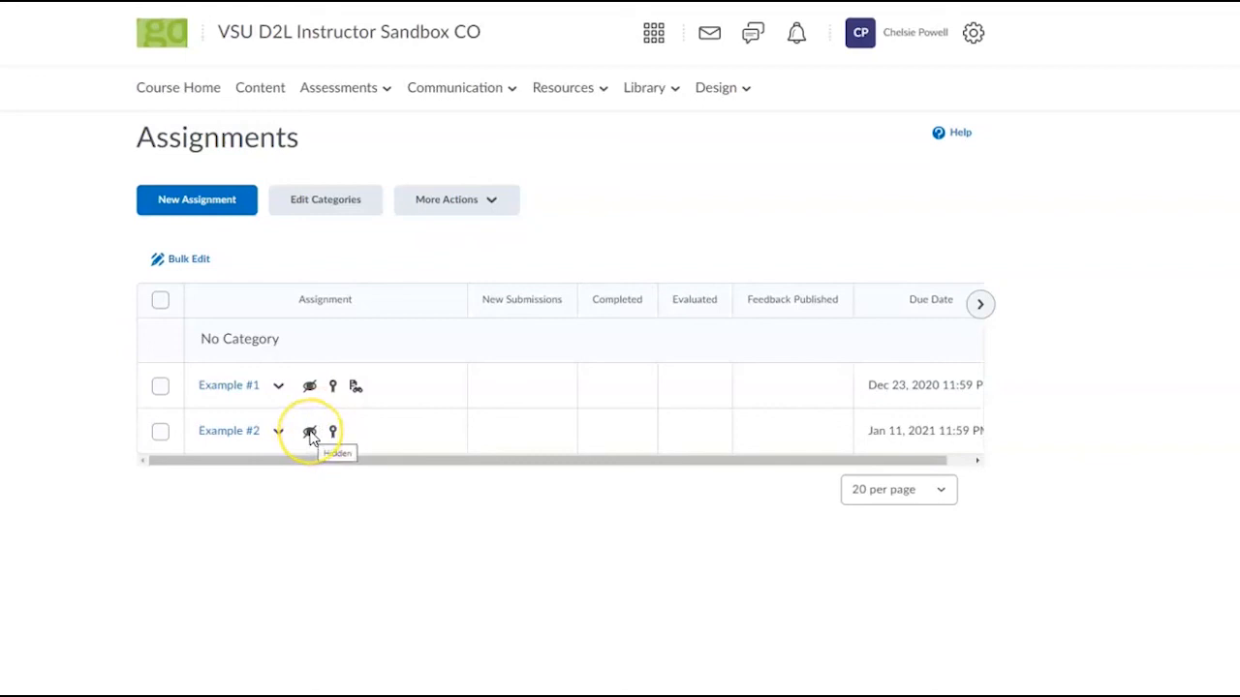
click(278, 433)
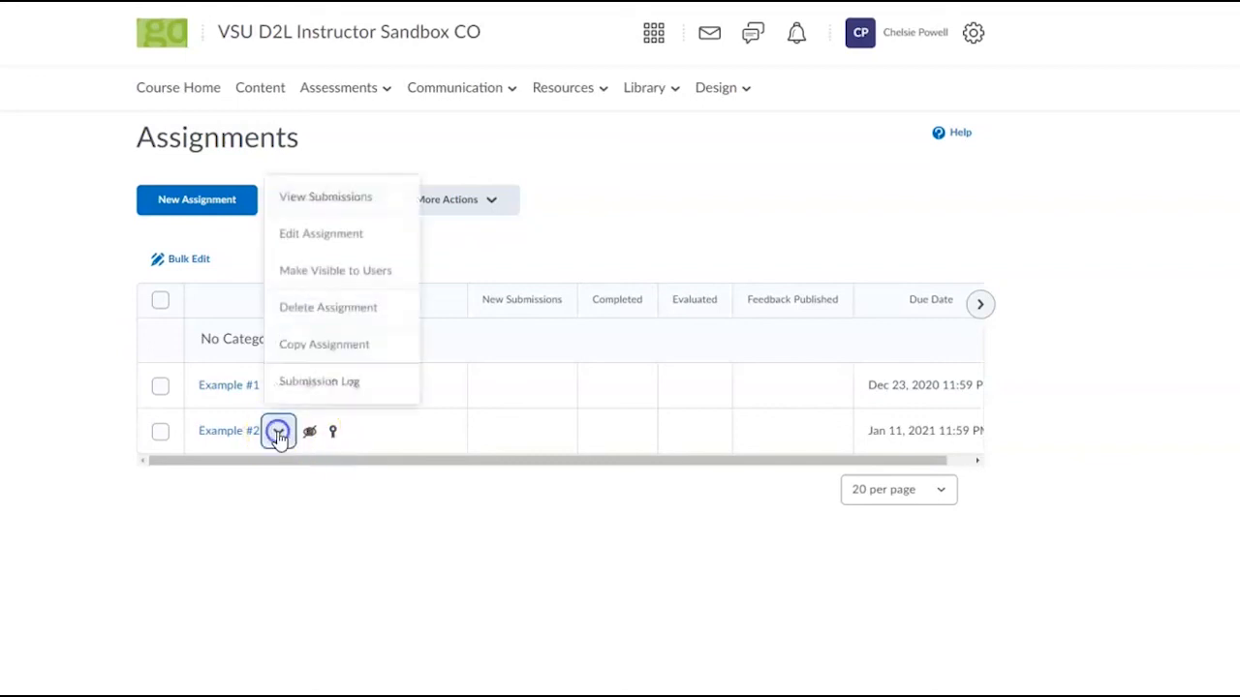
click(382, 279)
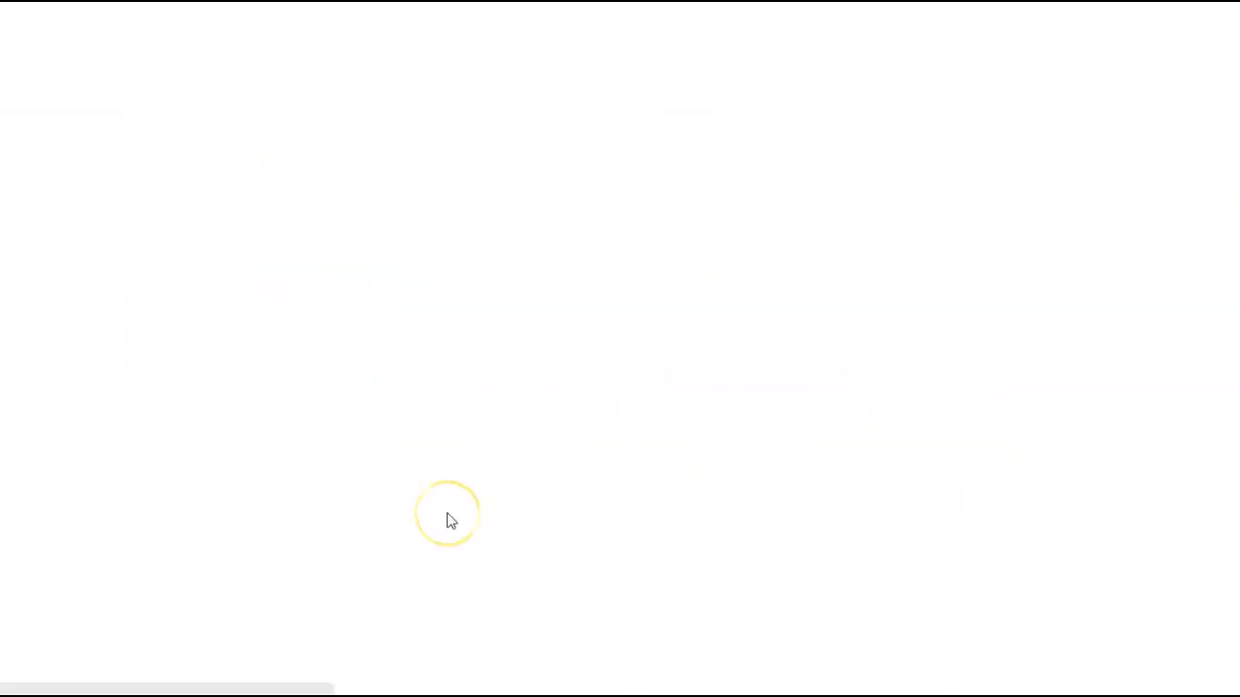